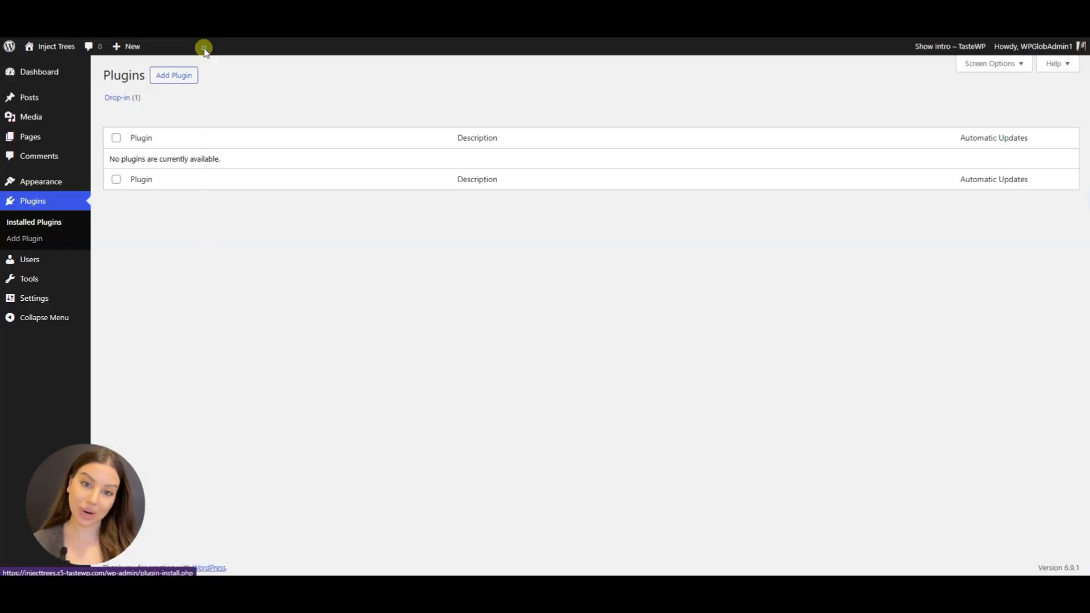
# Search the plugin directory for "popup box" to add a new plugin.
pyautogui.click(188, 87)
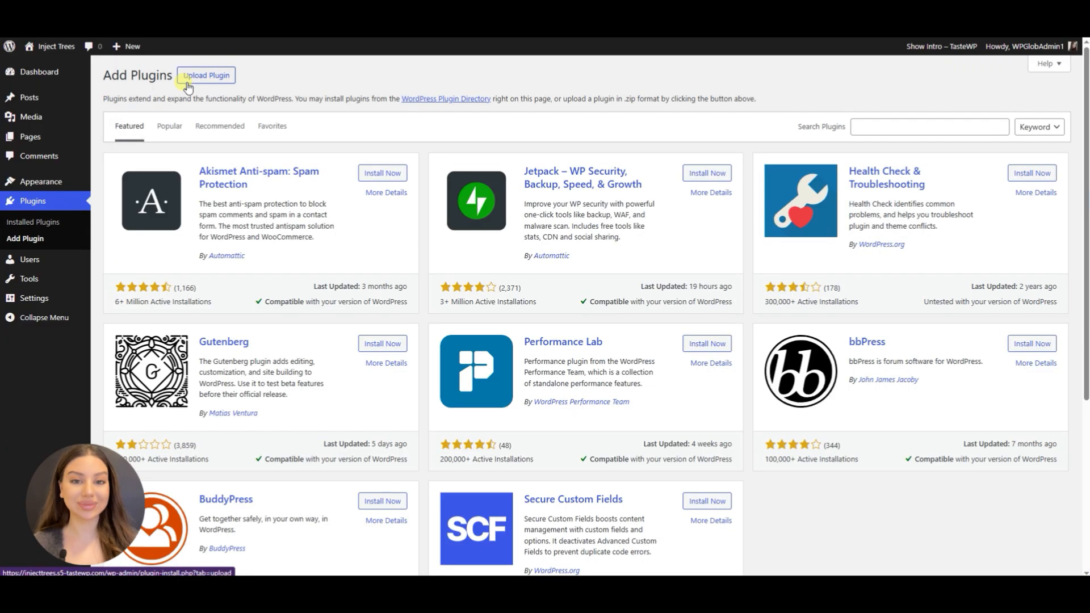
pyautogui.click(882, 130)
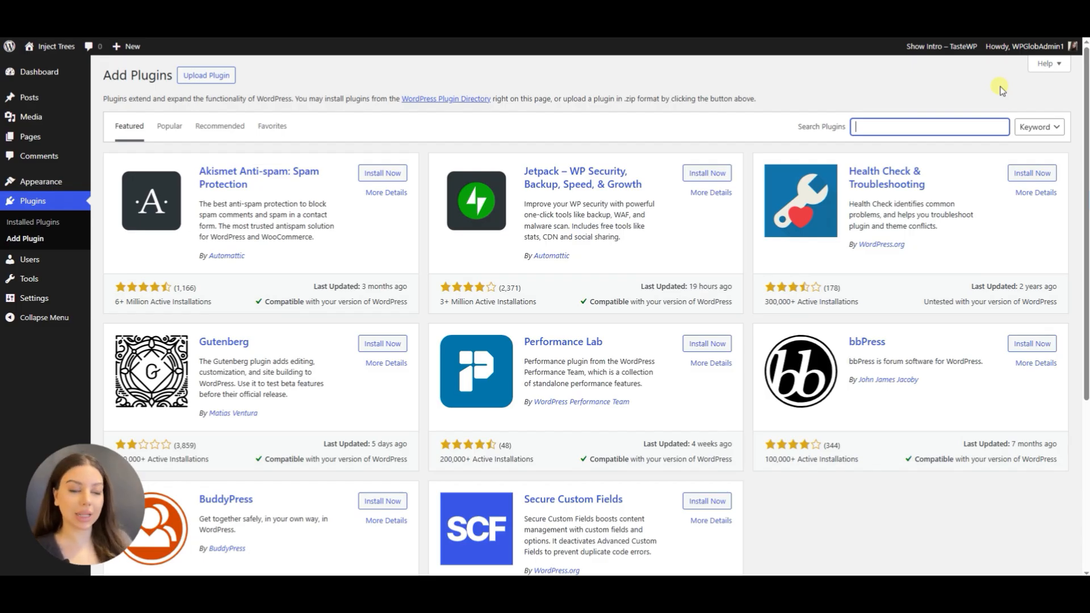
pyautogui.write('popu')
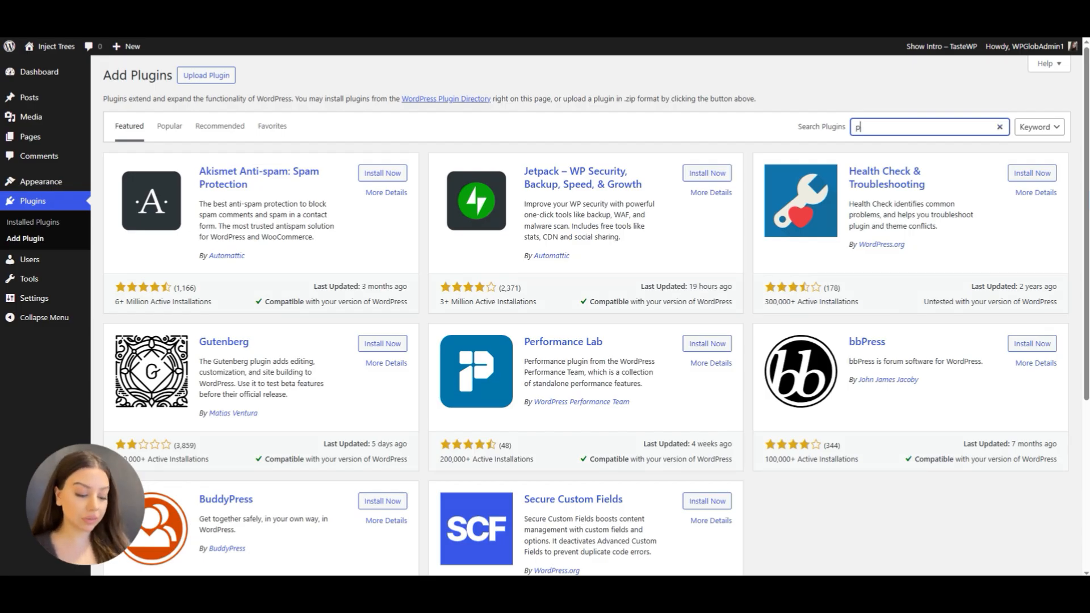
pyautogui.write('p box')
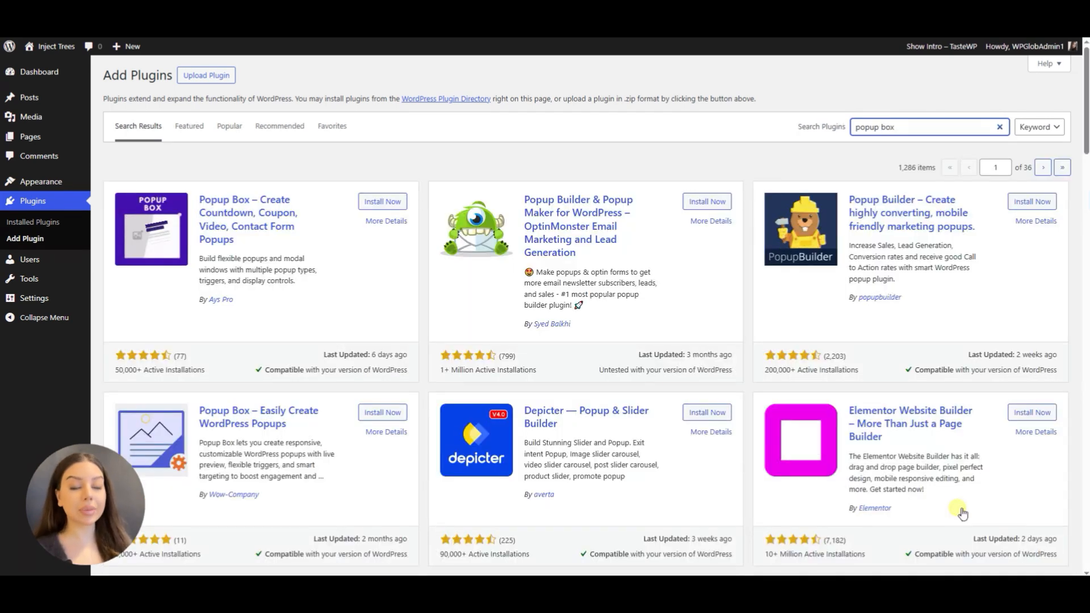
# Install and activate the plugin "Popup Box – Create Countdown, Coupon, Video, Contact Form Popups" from its details.
pyautogui.click(260, 221)
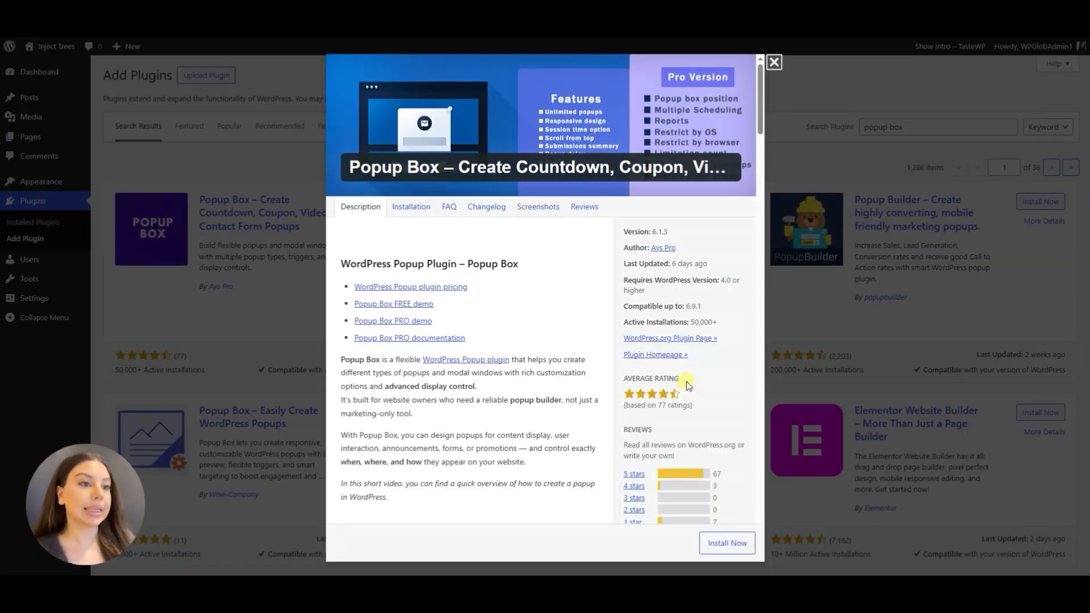
pyautogui.scroll(-1, 738, 462)
pyautogui.scroll(1, 738, 461)
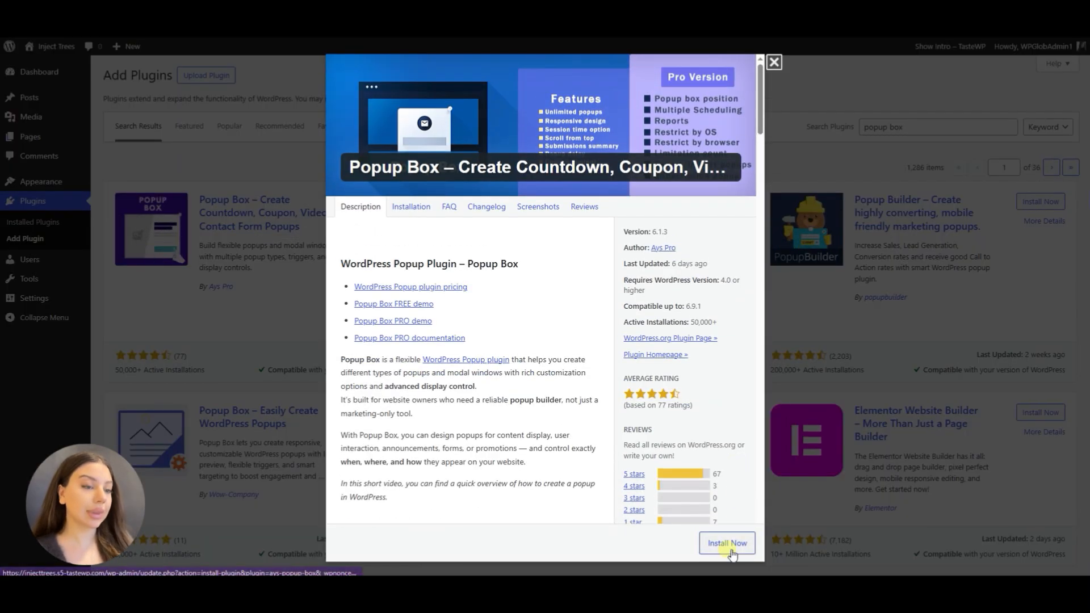
pyautogui.click(728, 546)
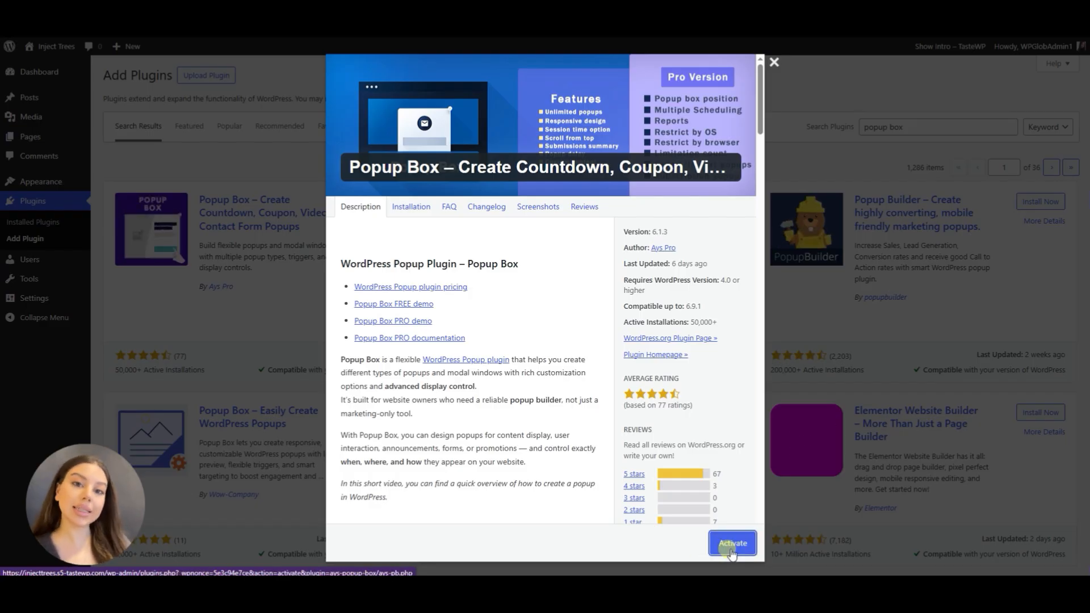
pyautogui.click(732, 543)
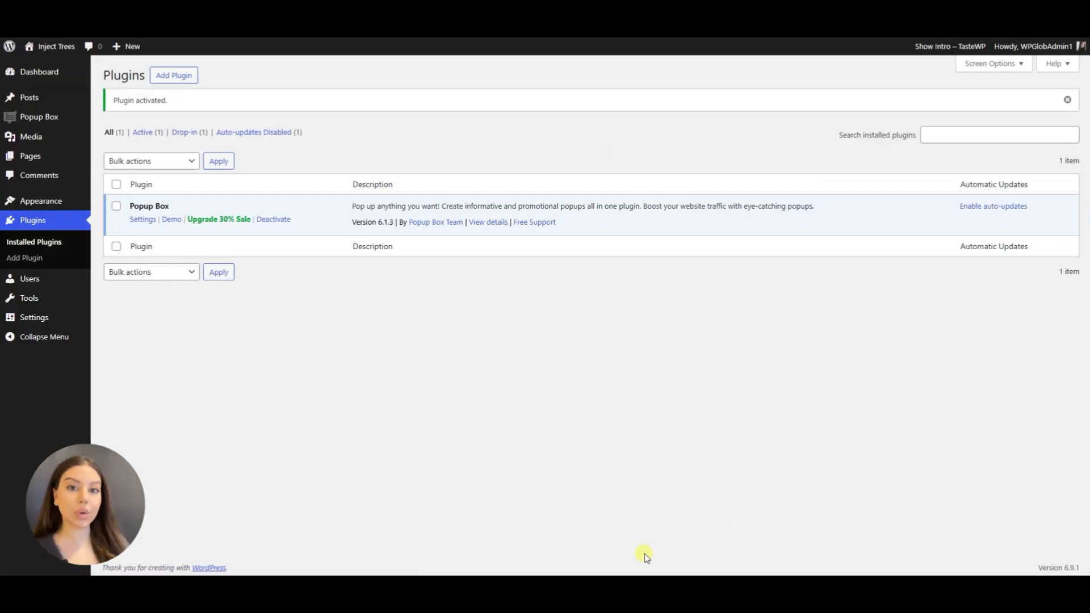
# Start a new popup in Popup Box and look through the available popup types.
pyautogui.moveTo(37, 120)
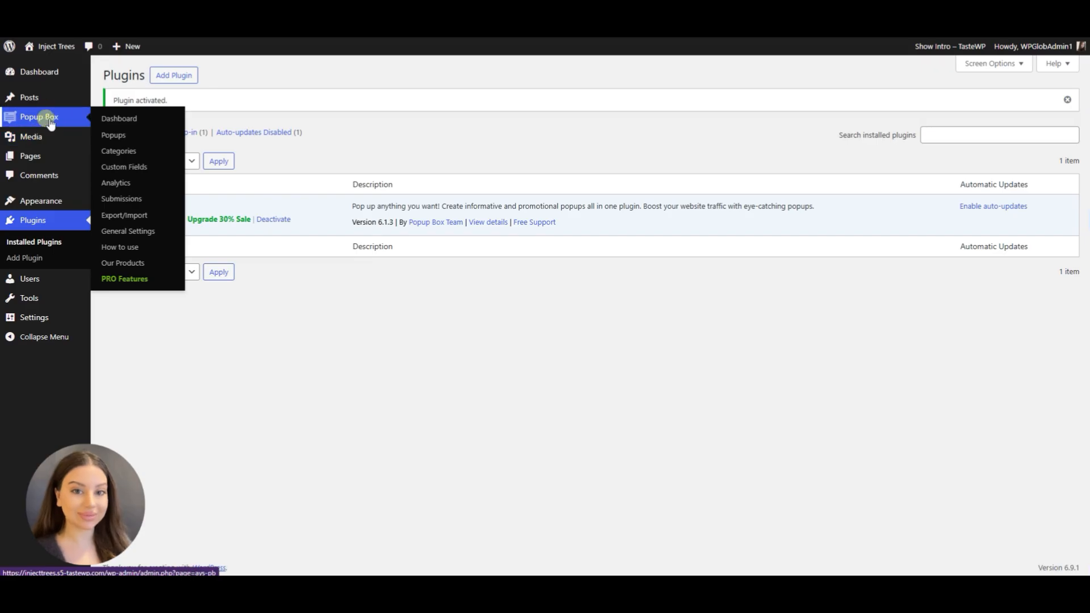
pyautogui.click(69, 119)
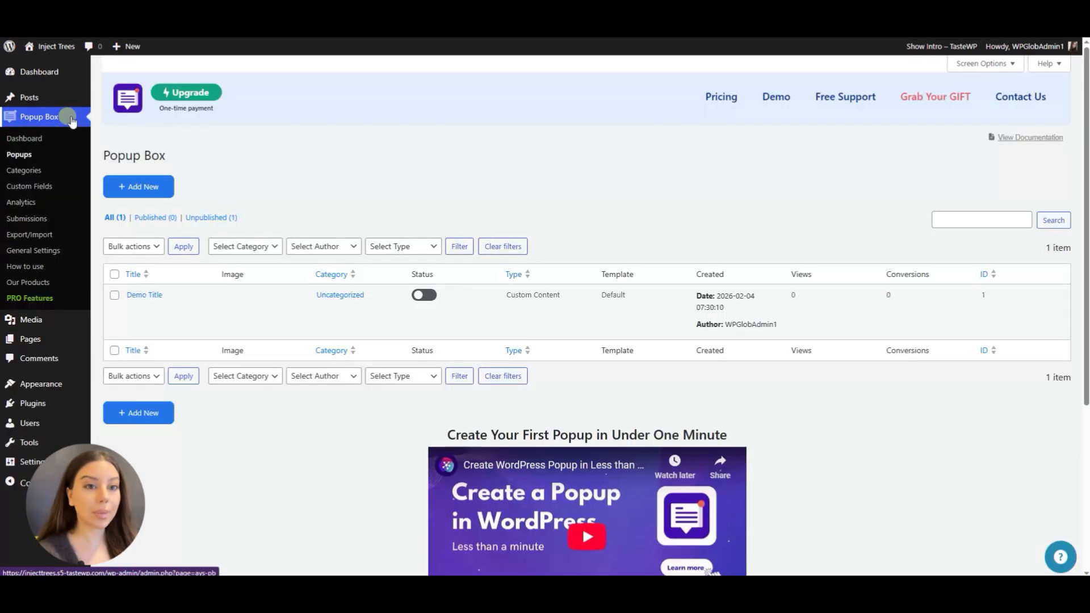
pyautogui.click(139, 190)
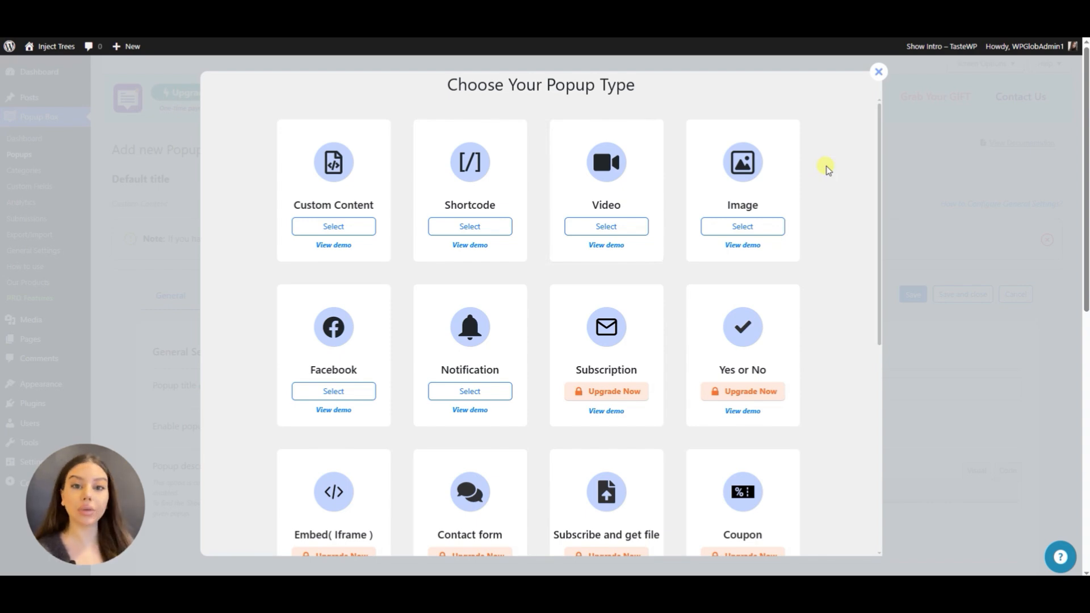
pyautogui.scroll(-5, 826, 167)
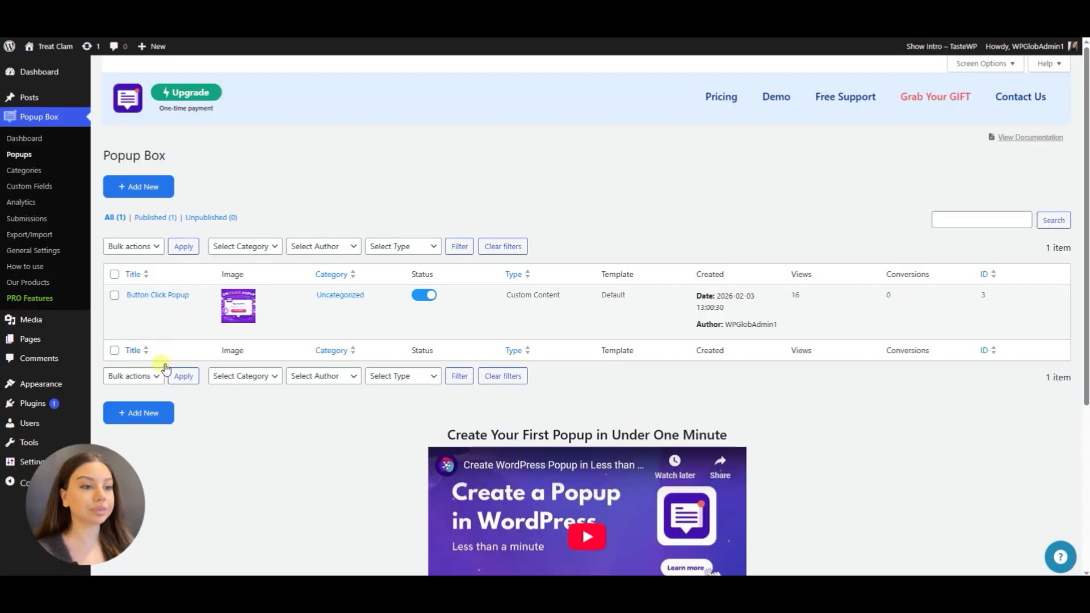
# Open the Button Click Popup for editing and make sure the popup is enabled.
pyautogui.moveTo(189, 307)
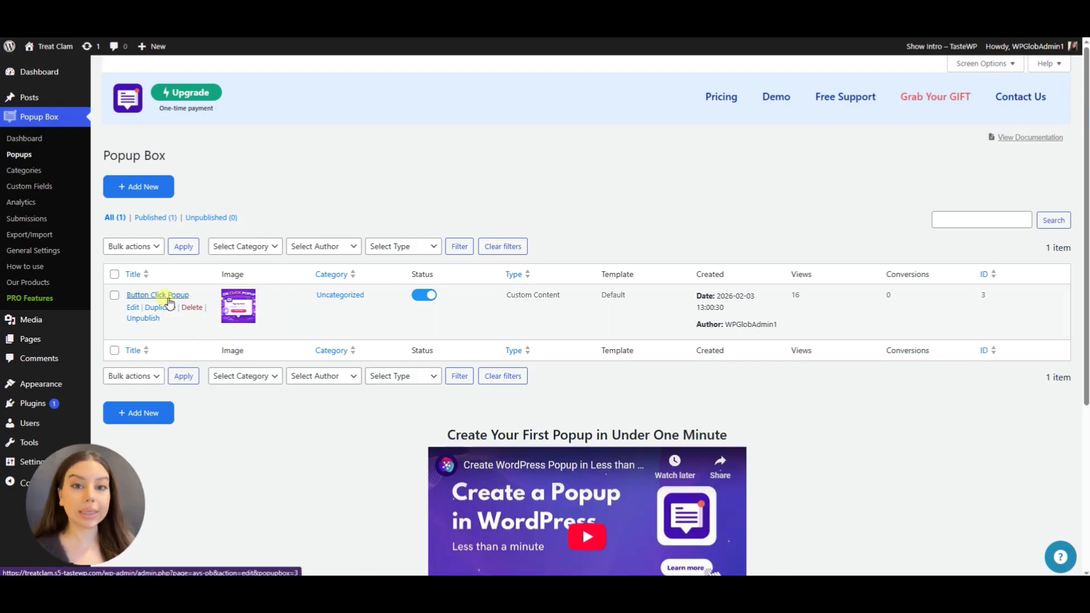
pyautogui.click(150, 295)
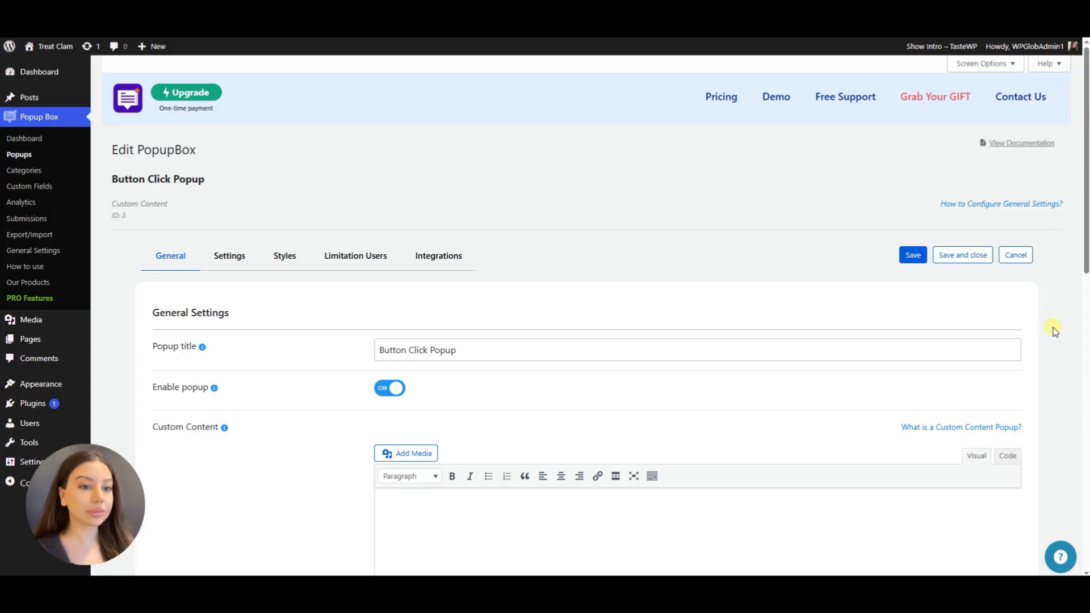
pyautogui.scroll(-2, 1064, 331)
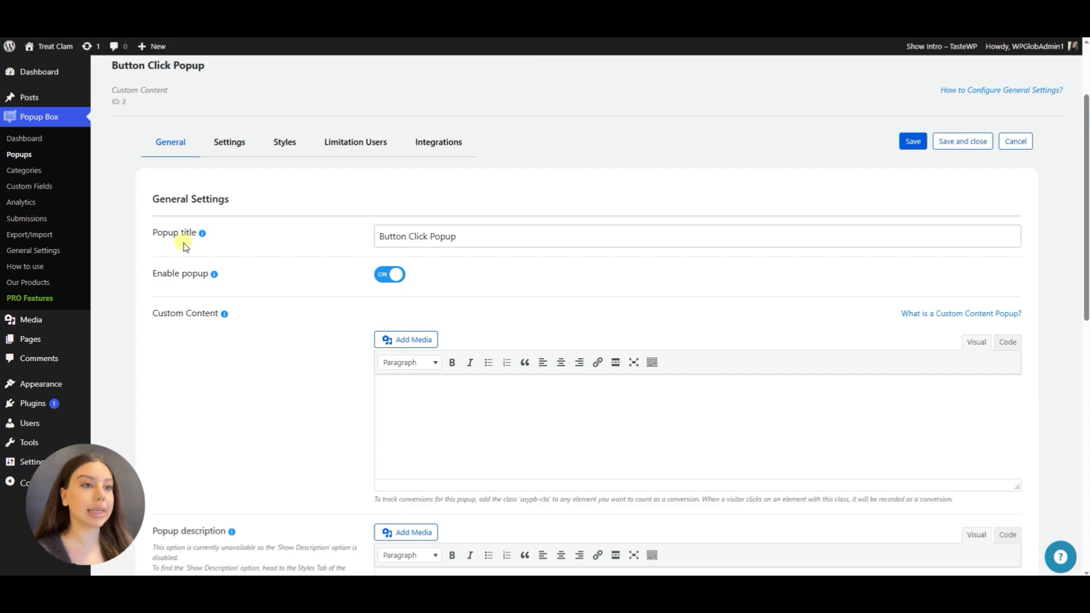
pyautogui.click(463, 236)
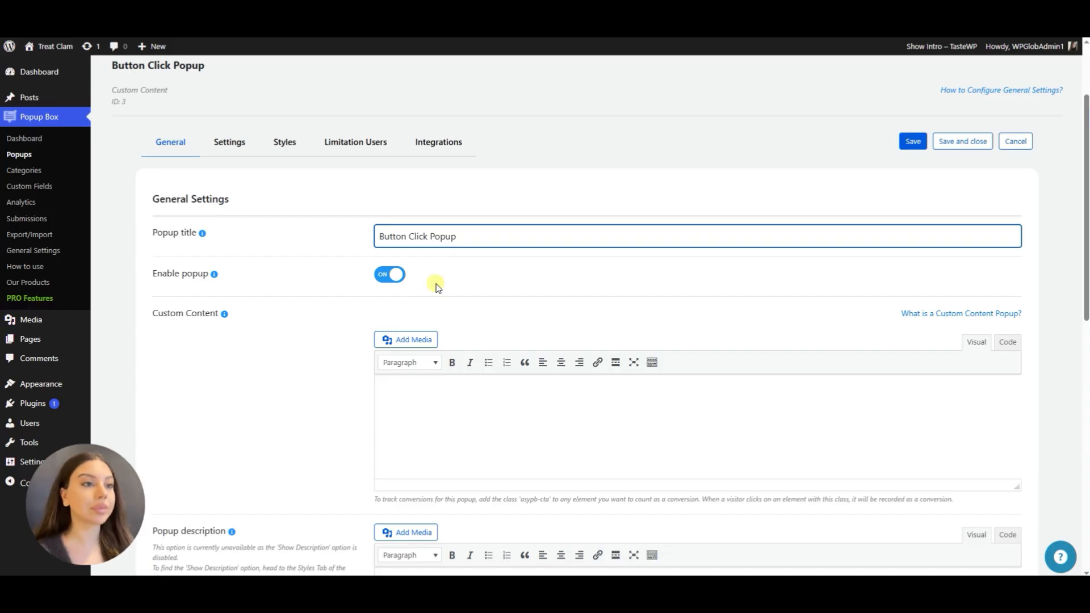
pyautogui.click(401, 278)
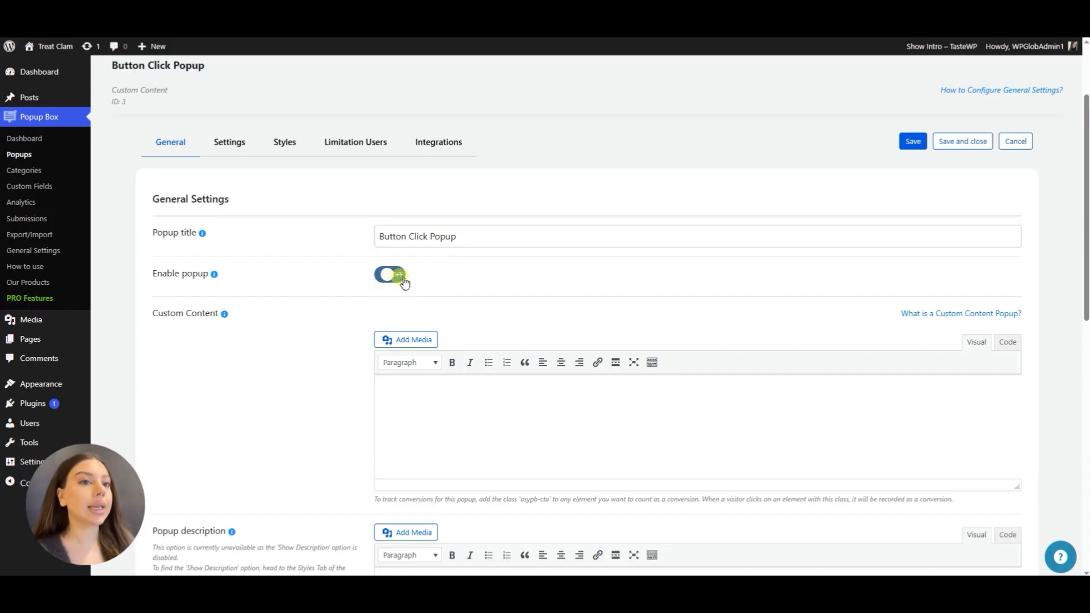
pyautogui.click(402, 278)
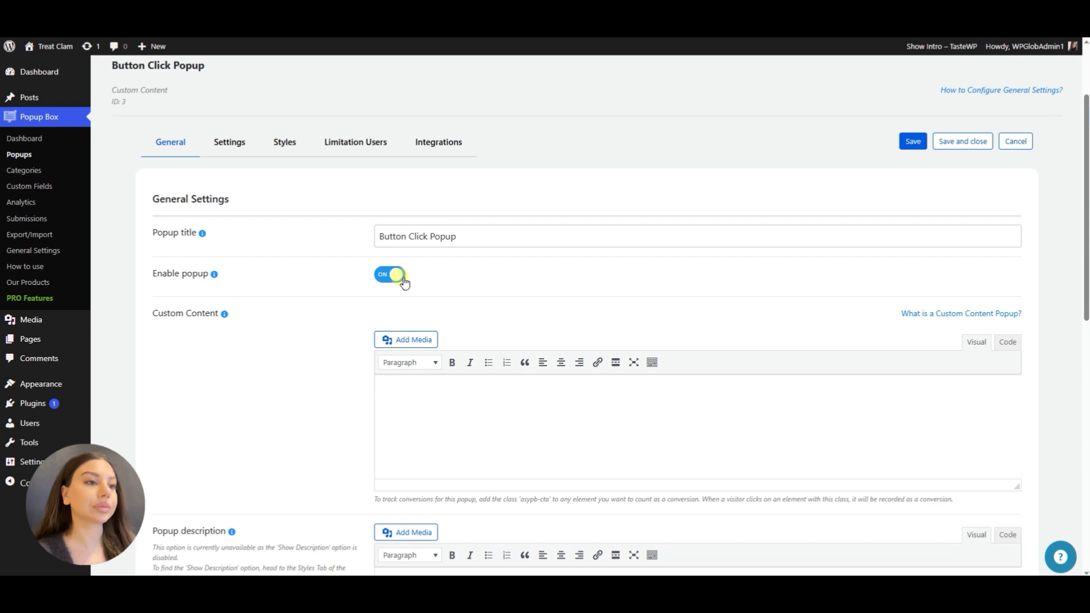
# Set the popup's display option to Include, with Pages as the post type and Sample Page as the post.
pyautogui.scroll(-2, 403, 282)
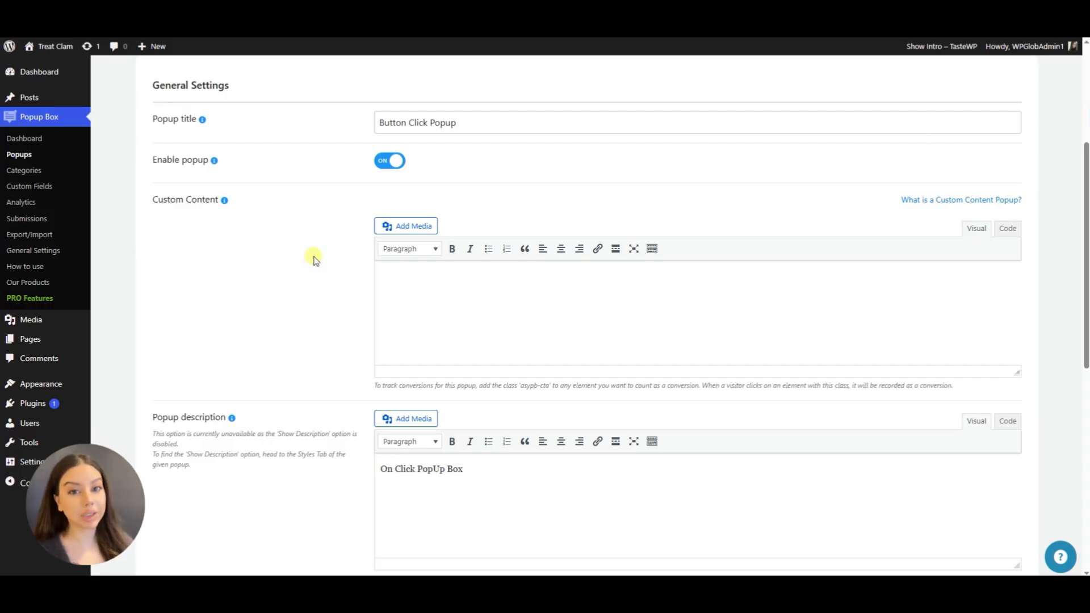
pyautogui.click(401, 282)
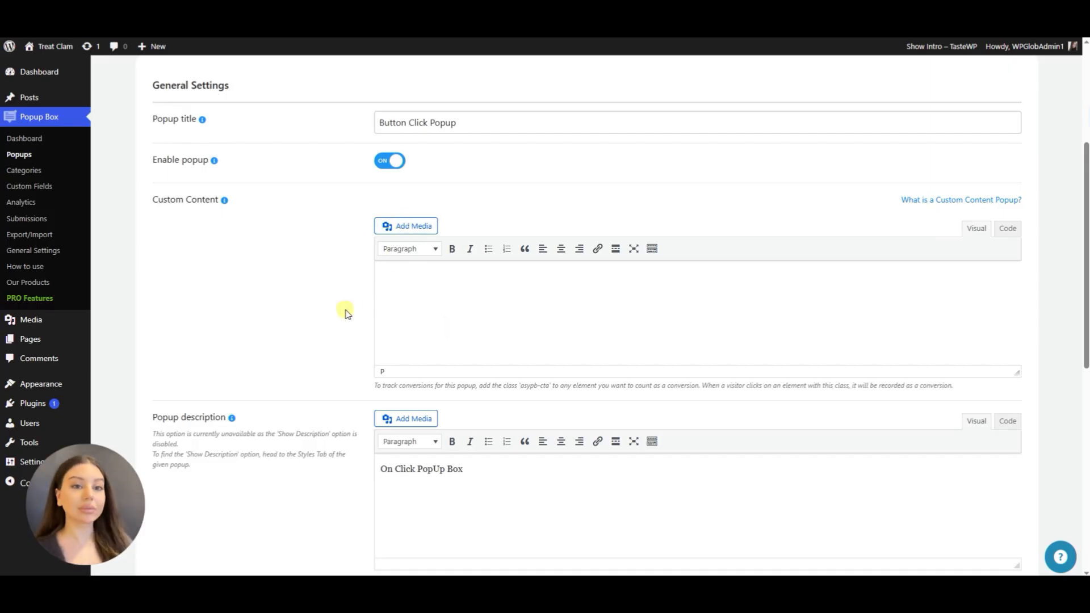
pyautogui.scroll(-2, 347, 314)
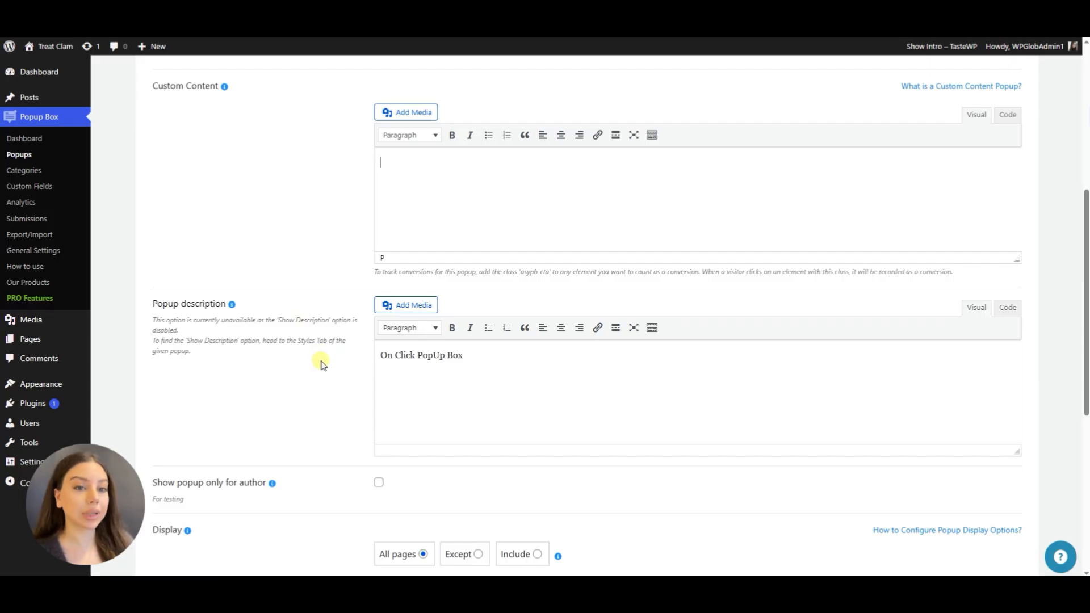
pyautogui.scroll(-4, 321, 363)
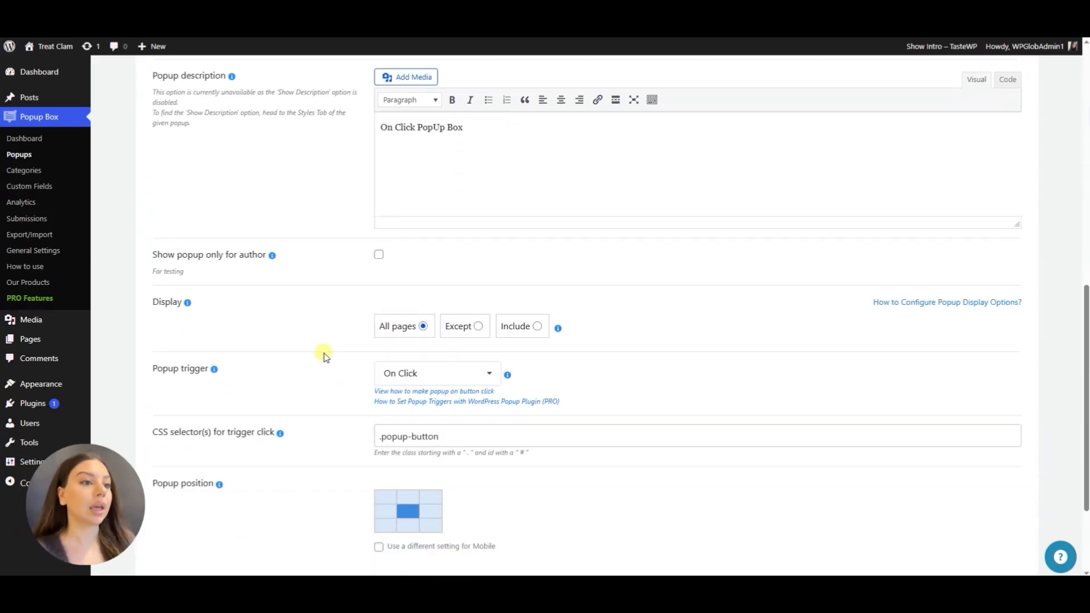
pyautogui.scroll(-1, 325, 357)
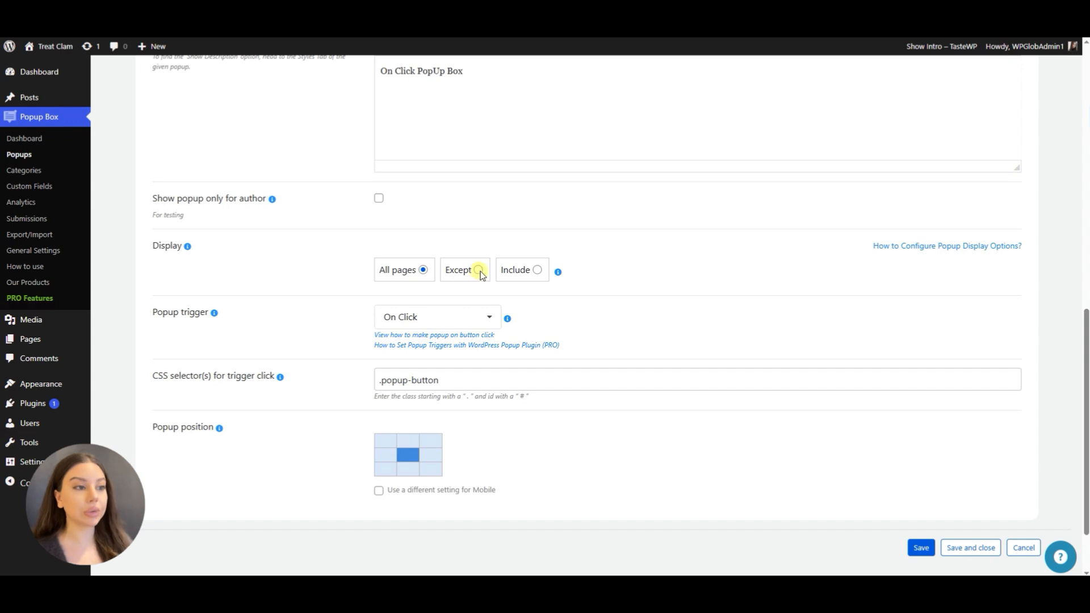
pyautogui.click(537, 271)
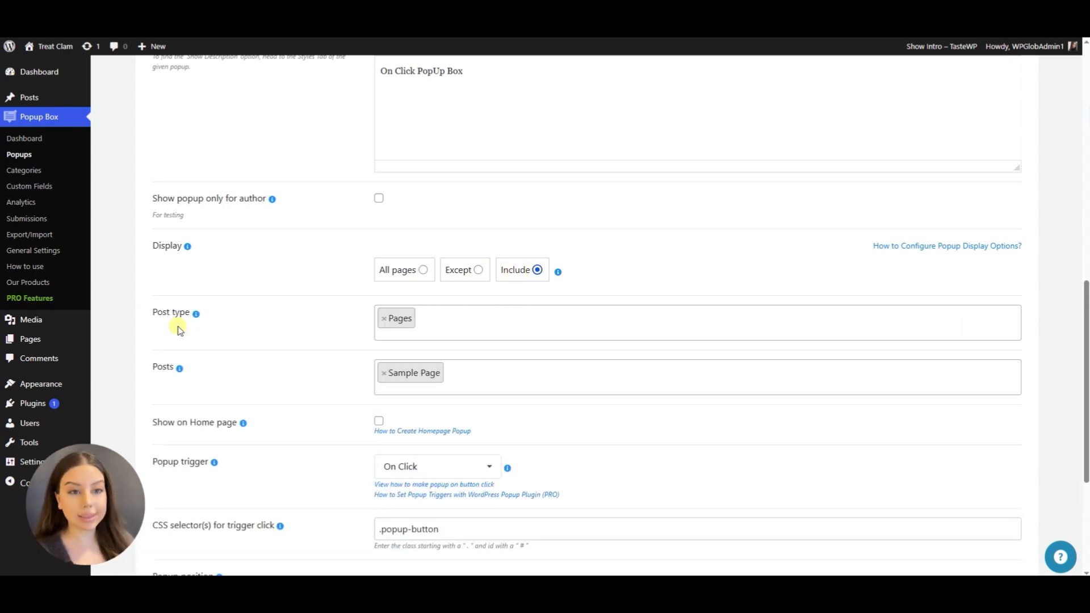
pyautogui.click(417, 319)
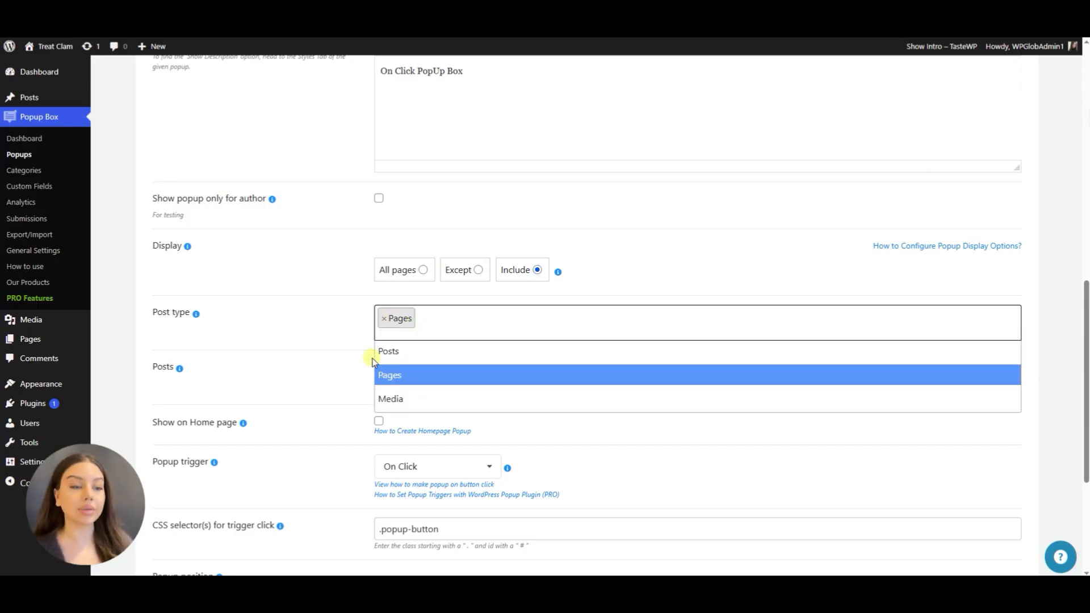
pyautogui.click(348, 322)
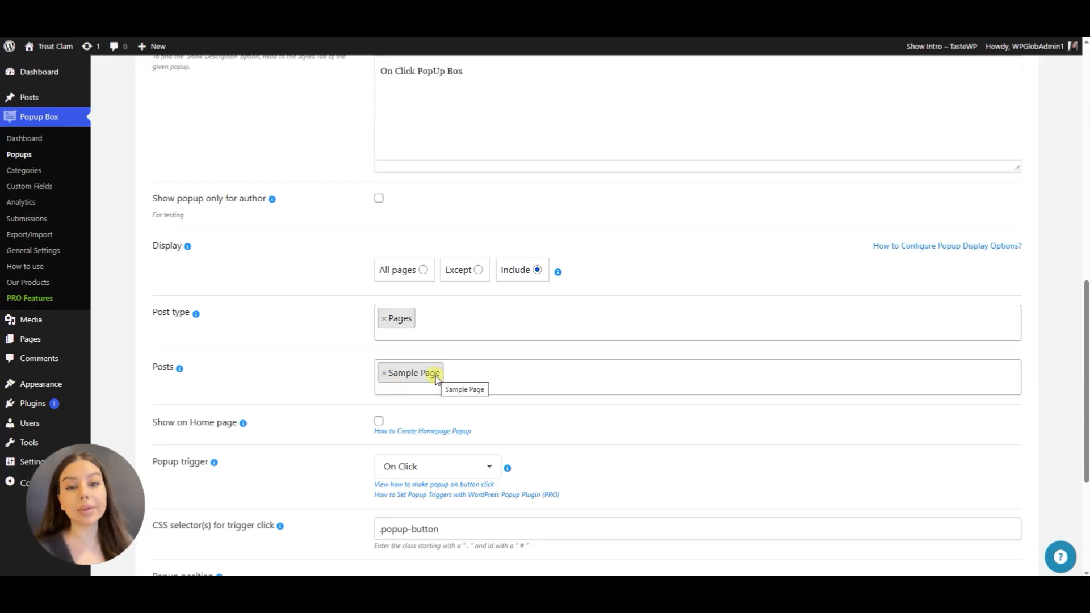
# Choose On Click as the popup trigger and check the CSS selector setting for the trigger click.
pyautogui.scroll(-2, 314, 369)
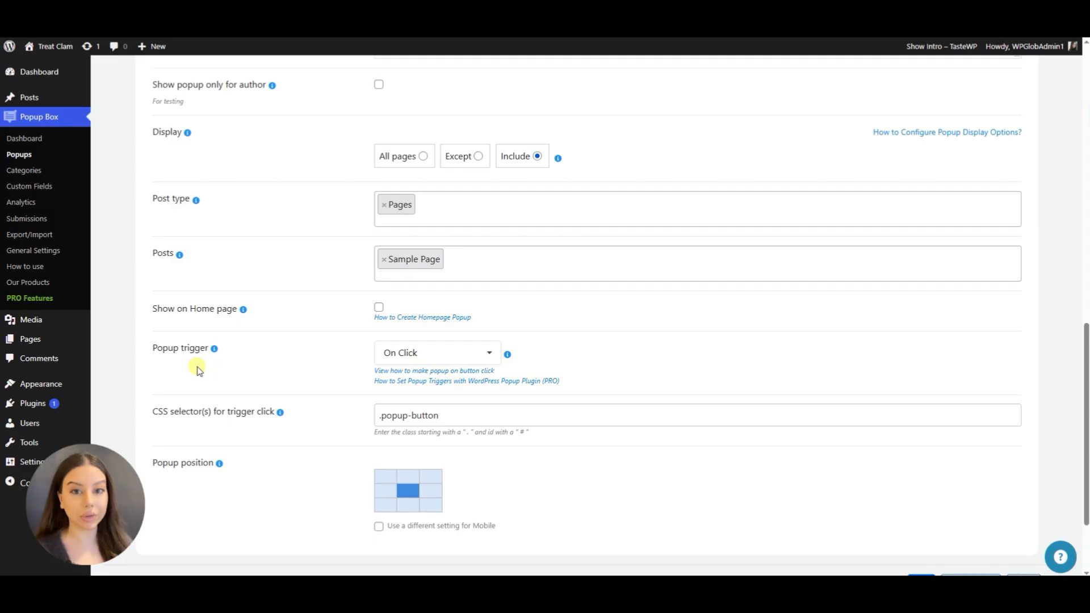
pyautogui.moveTo(215, 352)
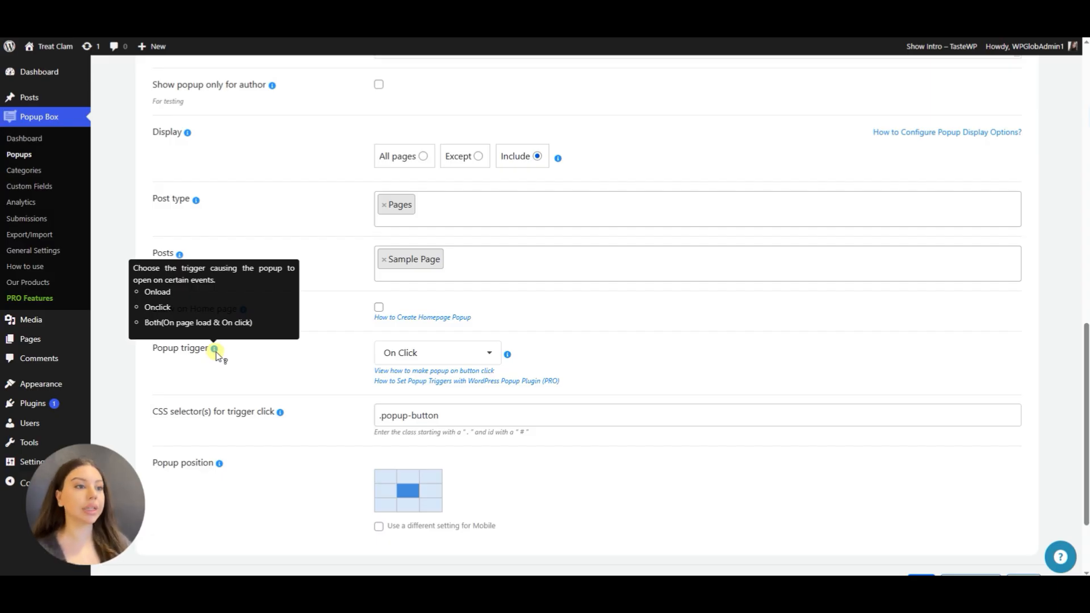
pyautogui.click(428, 353)
pyautogui.scroll(1, 452, 402)
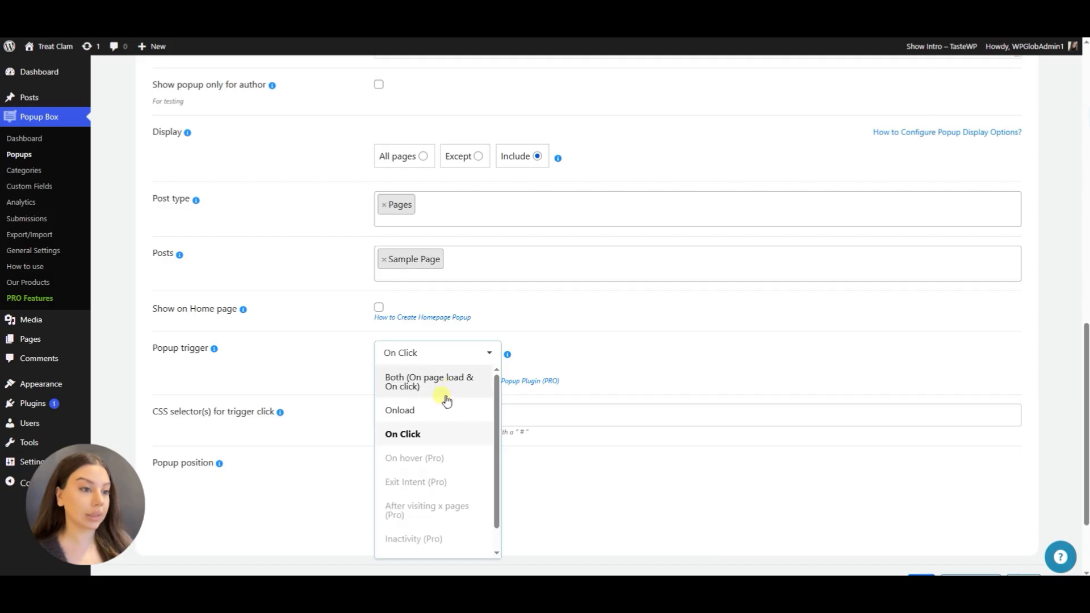
pyautogui.click(441, 435)
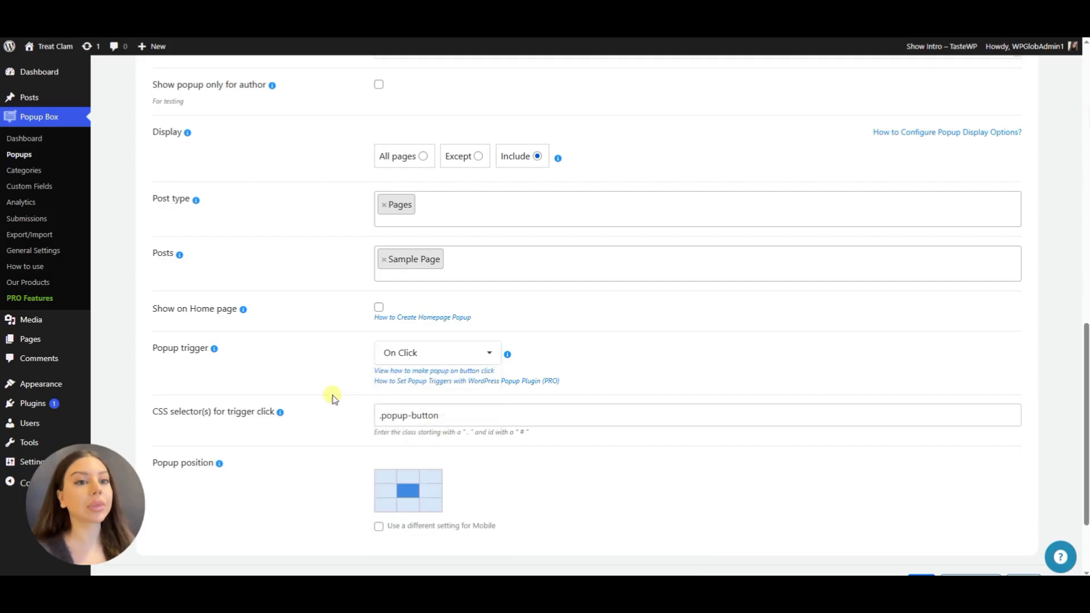
pyautogui.scroll(-1, 323, 396)
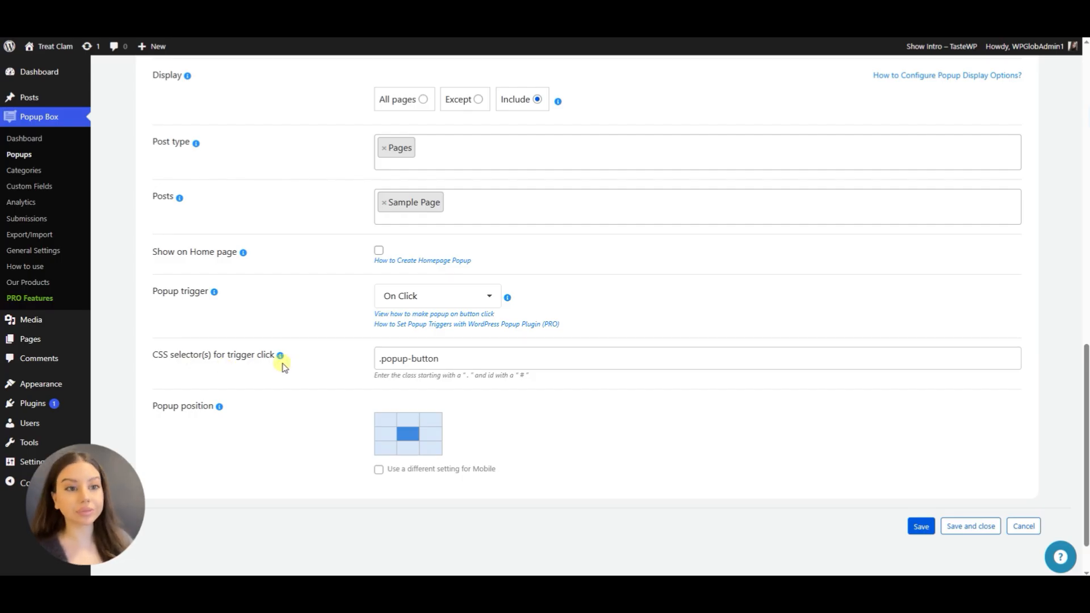
pyautogui.moveTo(280, 358)
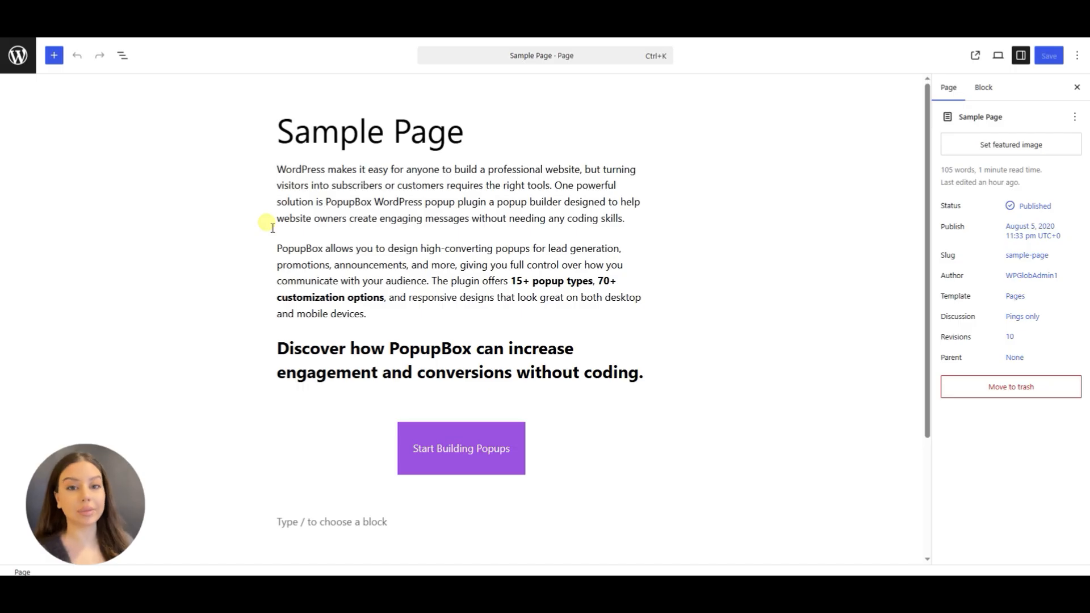
# Set the HTML anchor of the Start Building Popups button on Sample Page to popup-ID.
pyautogui.click(518, 451)
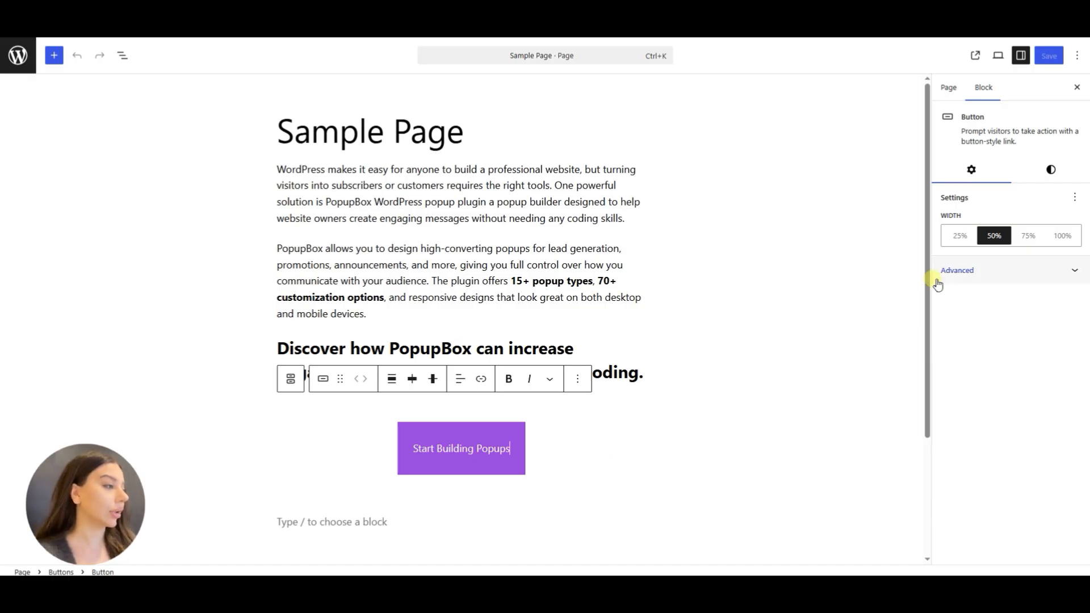
pyautogui.click(1001, 271)
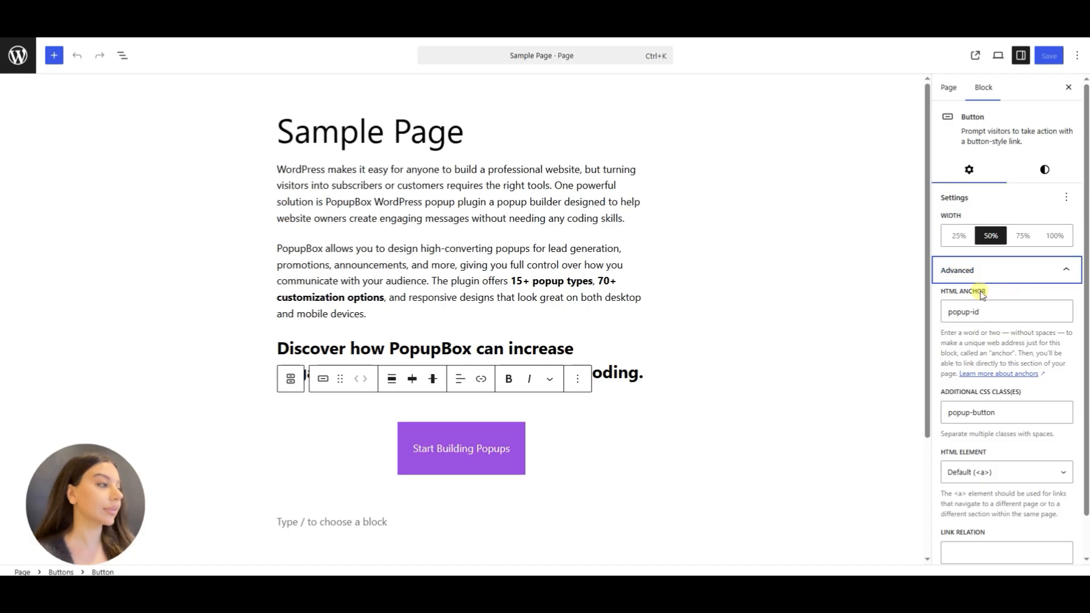
pyautogui.click(1002, 317)
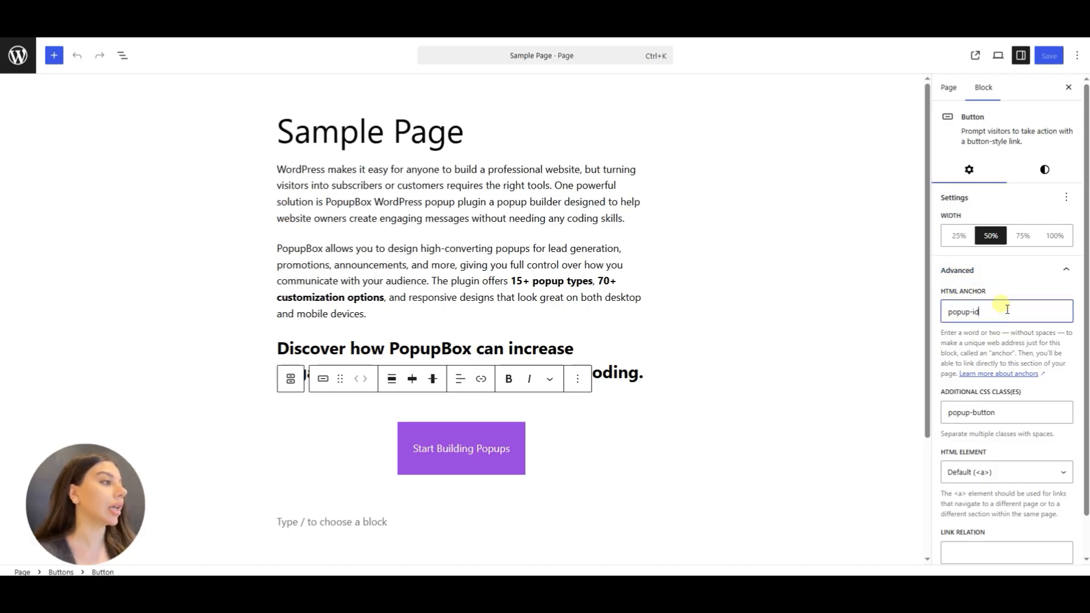
pyautogui.press('BackSpace')
pyautogui.press('BackSpace')
pyautogui.write('ID')
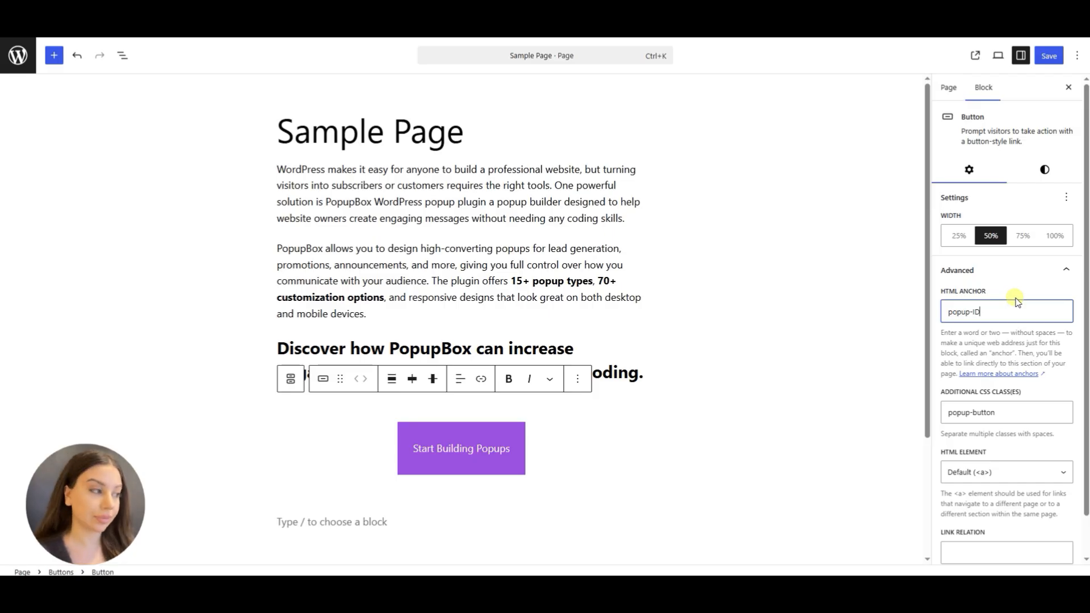
# Check that the button's additional CSS class is popup-button and save the page.
pyautogui.scroll(-1, 1066, 357)
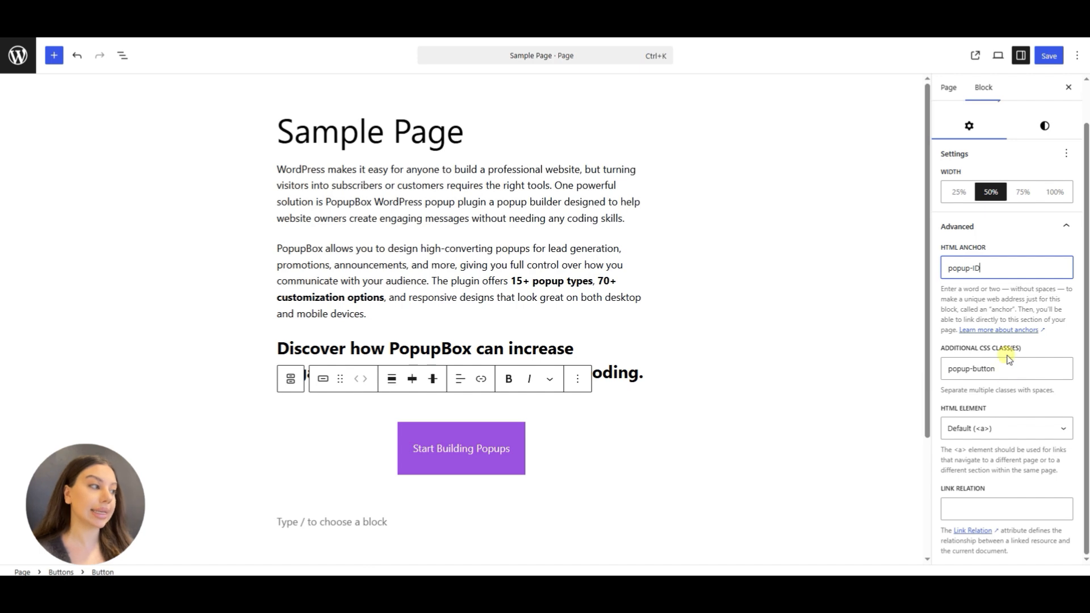
pyautogui.click(1012, 369)
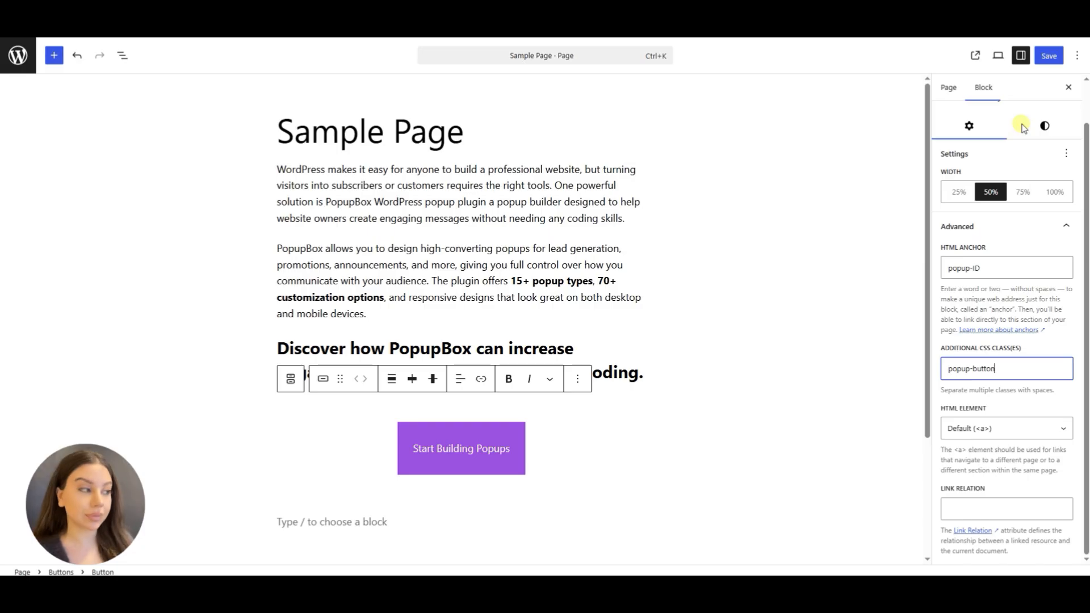
pyautogui.click(1046, 56)
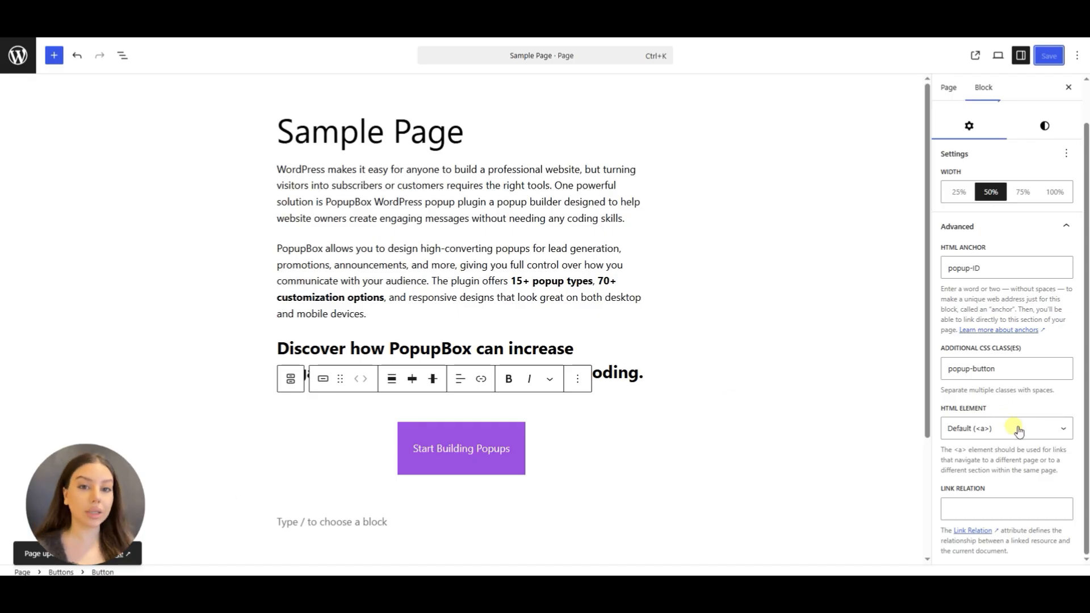
# In the popup's settings, set the trigger click CSS selector to .popup-button and the popup position to bottom right, and save.
pyautogui.tripleClick(1015, 374)
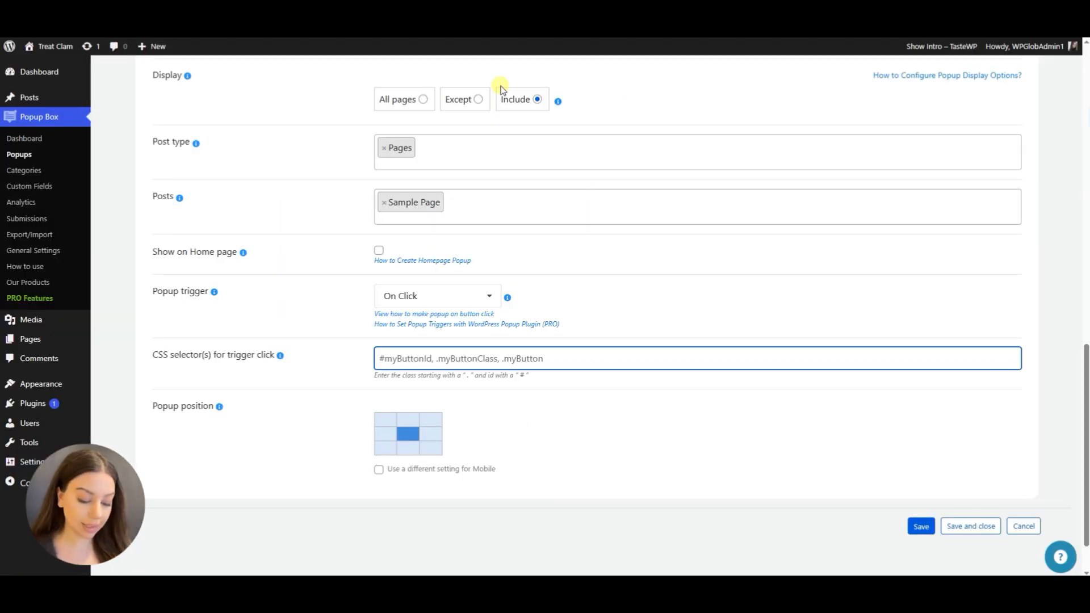
pyautogui.write('.popup-button')
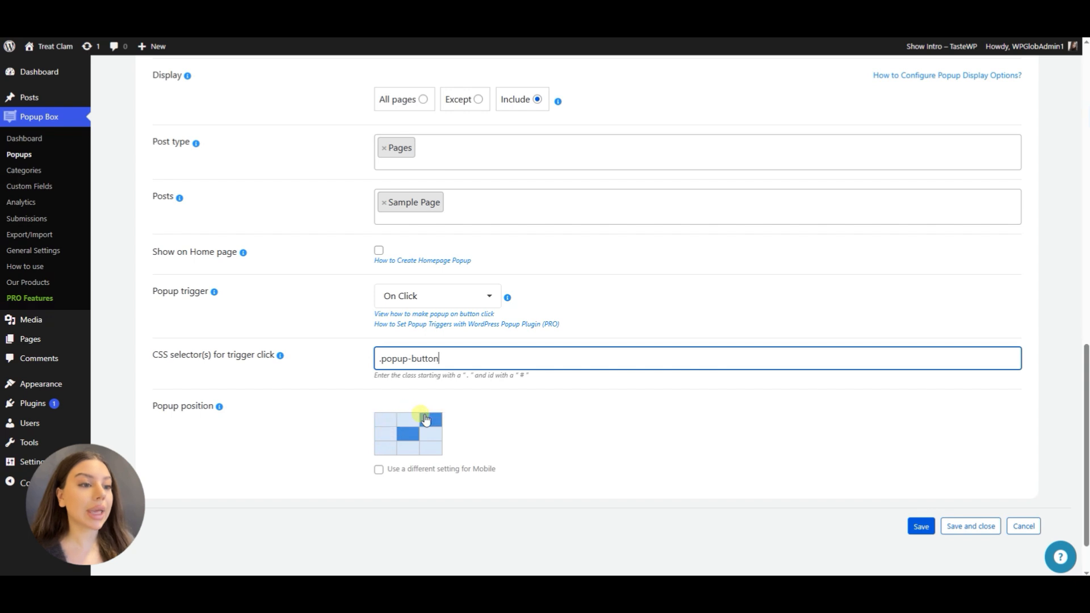
pyautogui.click(435, 448)
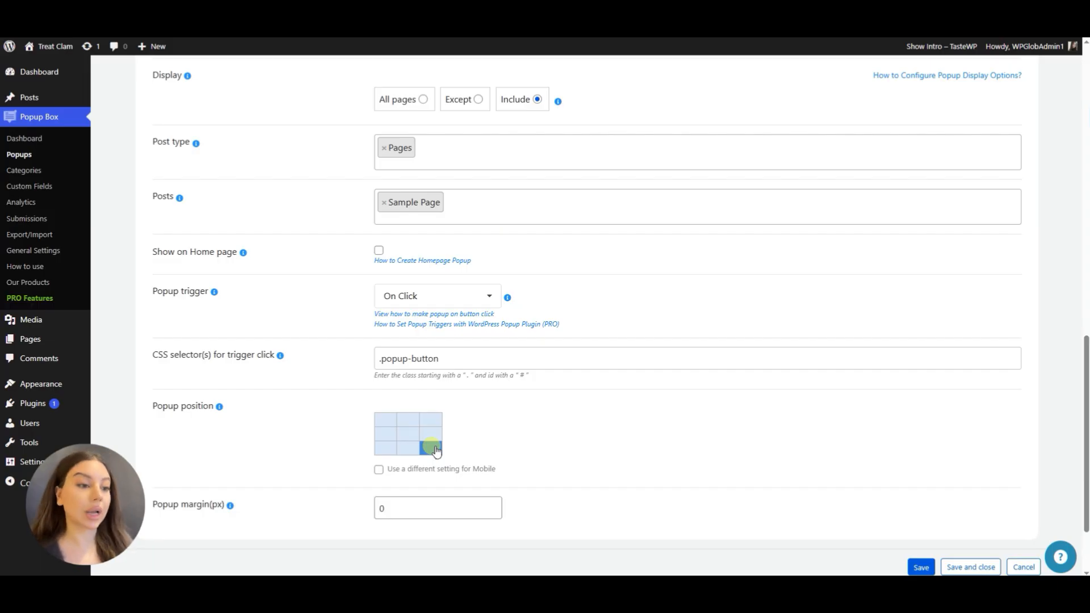
pyautogui.scroll(-1, 738, 442)
pyautogui.click(921, 511)
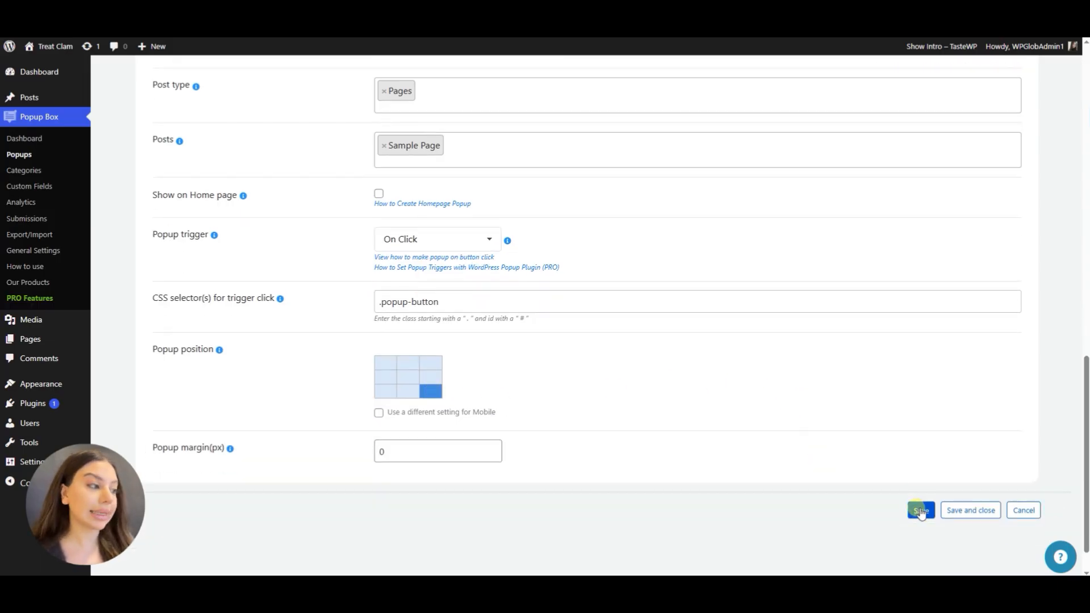
pyautogui.click(921, 511)
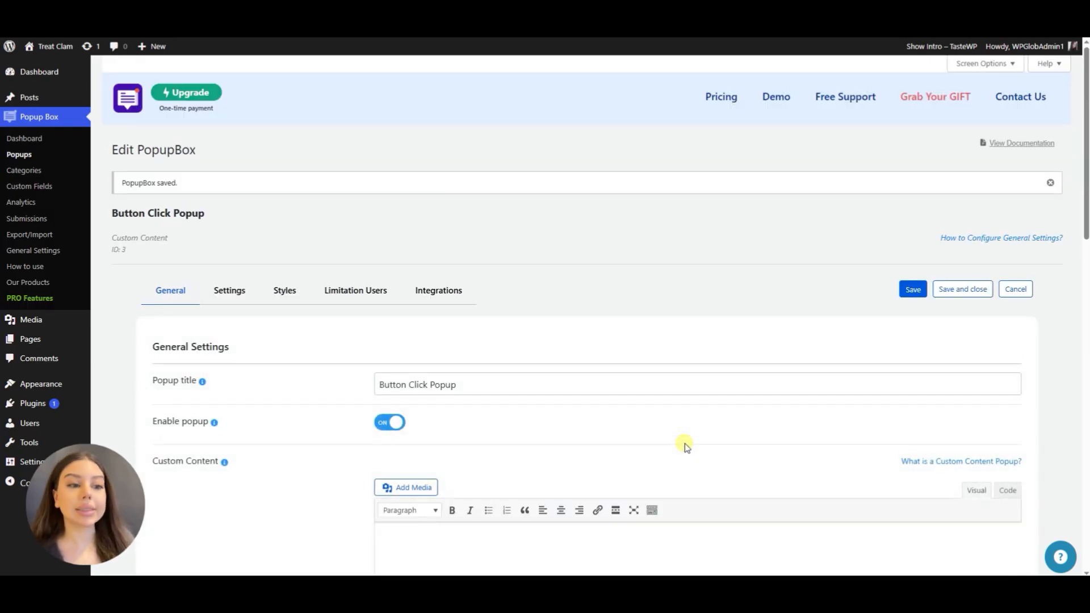
# Review the opening and closing settings of the Button Click Popup.
pyautogui.click(229, 292)
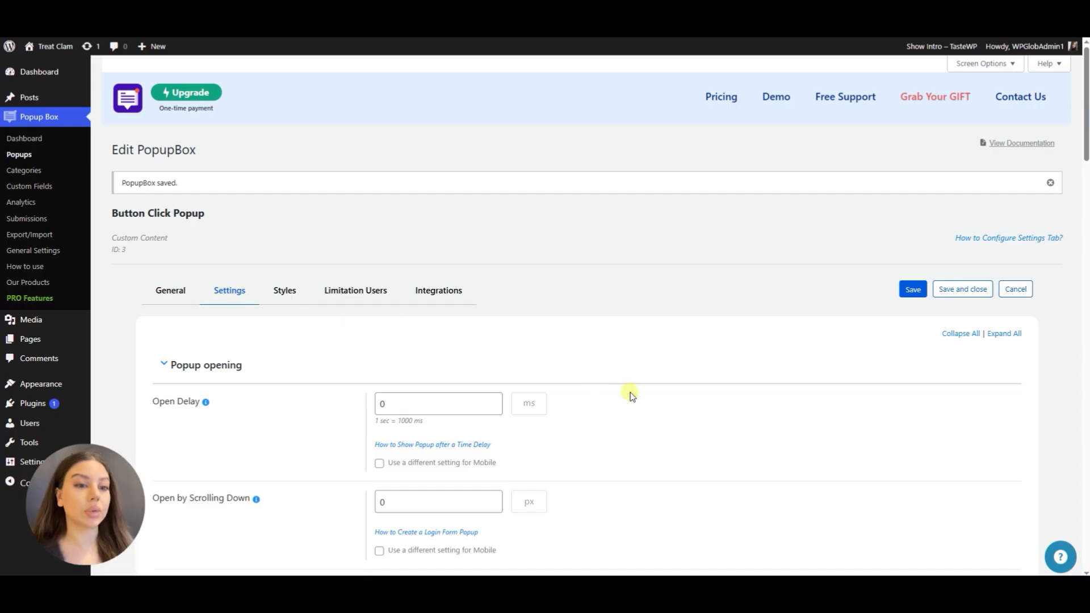
pyautogui.scroll(-7, 636, 392)
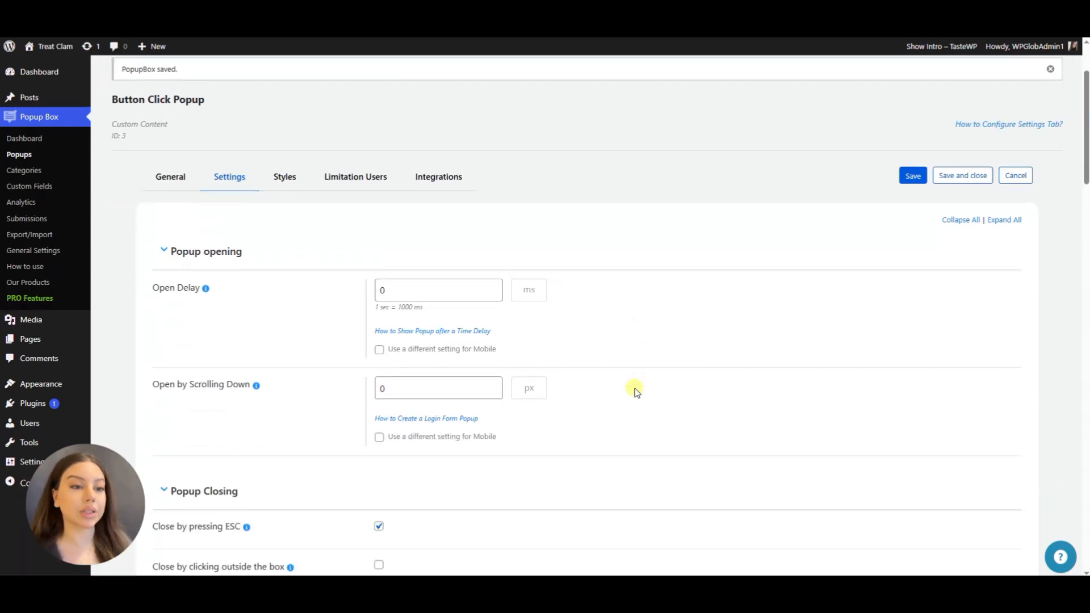
pyautogui.scroll(6, 638, 392)
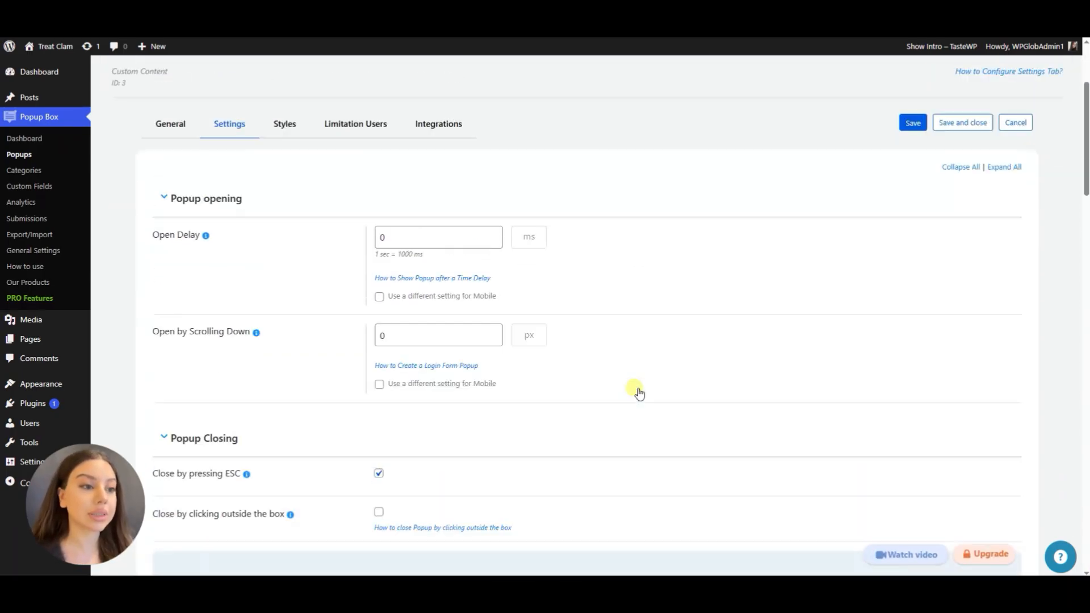
# Look through the popup's style options, including the templates, popup dimensions and live preview.
pyautogui.click(281, 229)
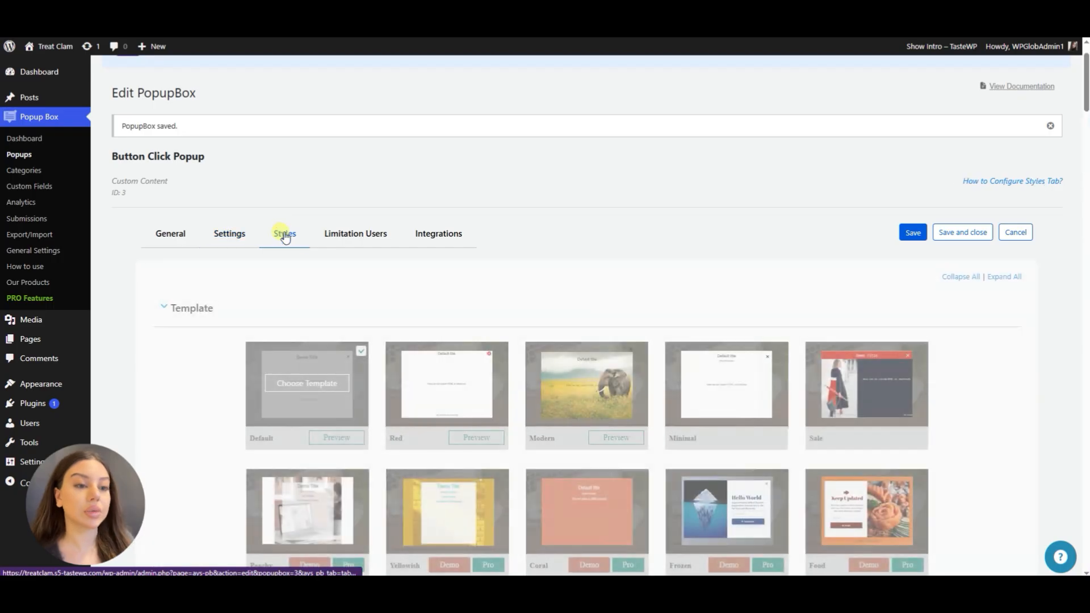
pyautogui.scroll(-1, 929, 416)
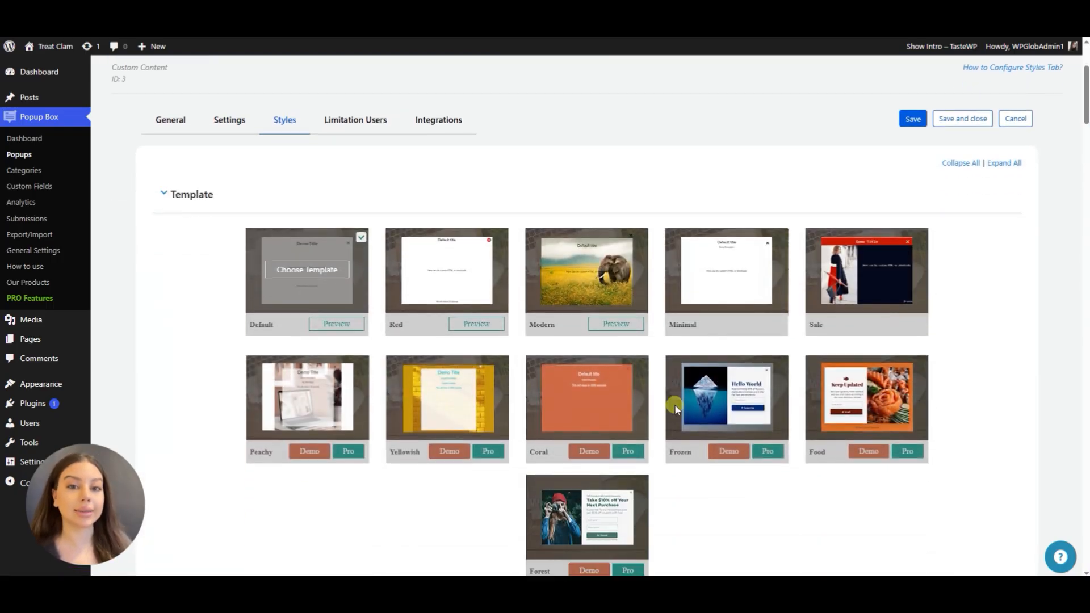
pyautogui.scroll(-2, 694, 463)
pyautogui.scroll(-6, 451, 445)
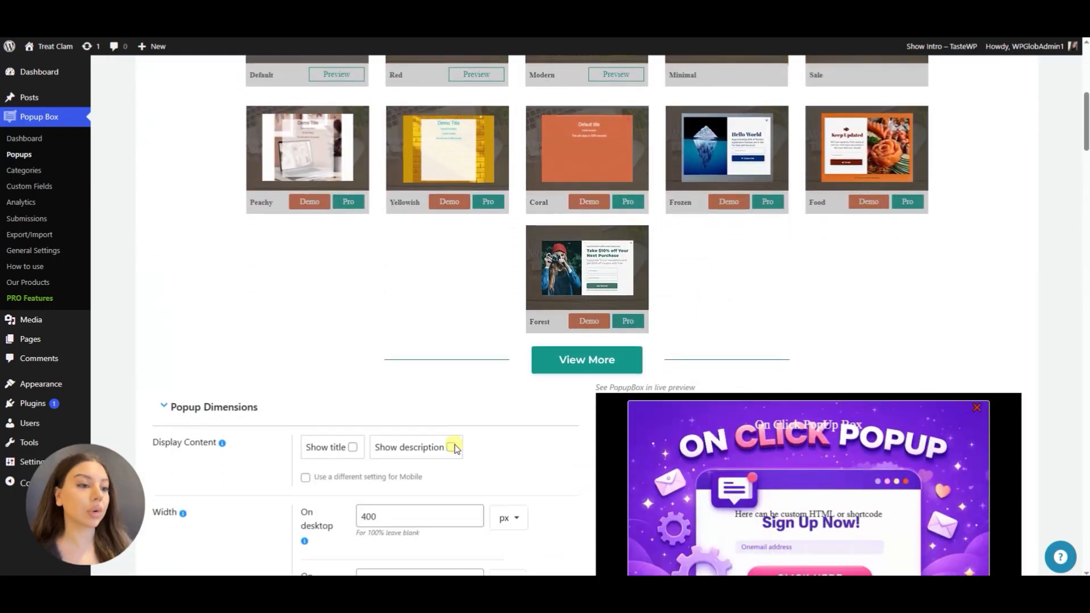
pyautogui.scroll(-4, 454, 445)
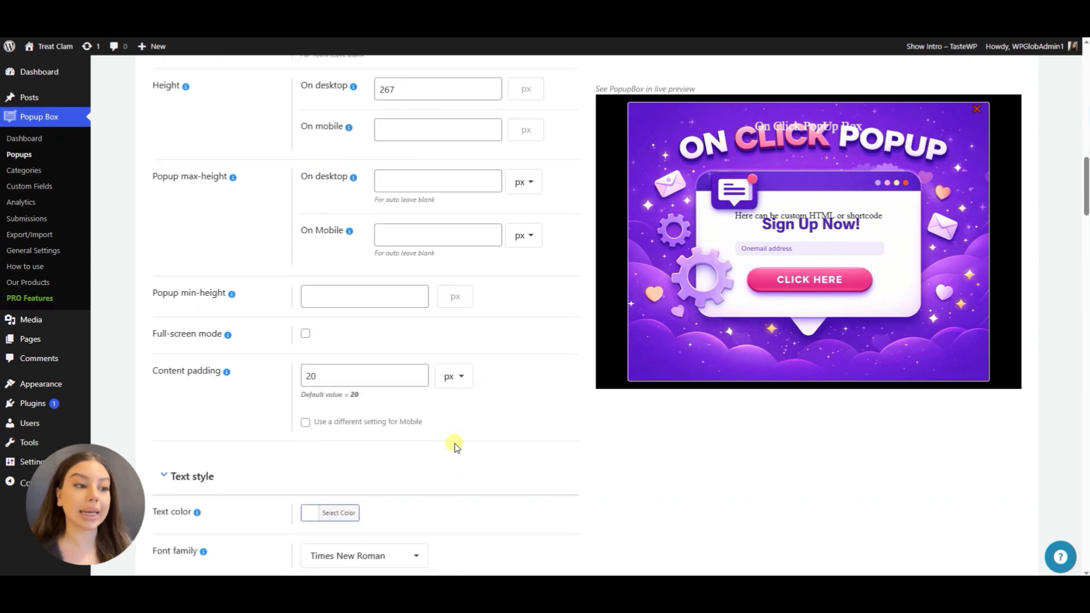
pyautogui.scroll(12, 453, 435)
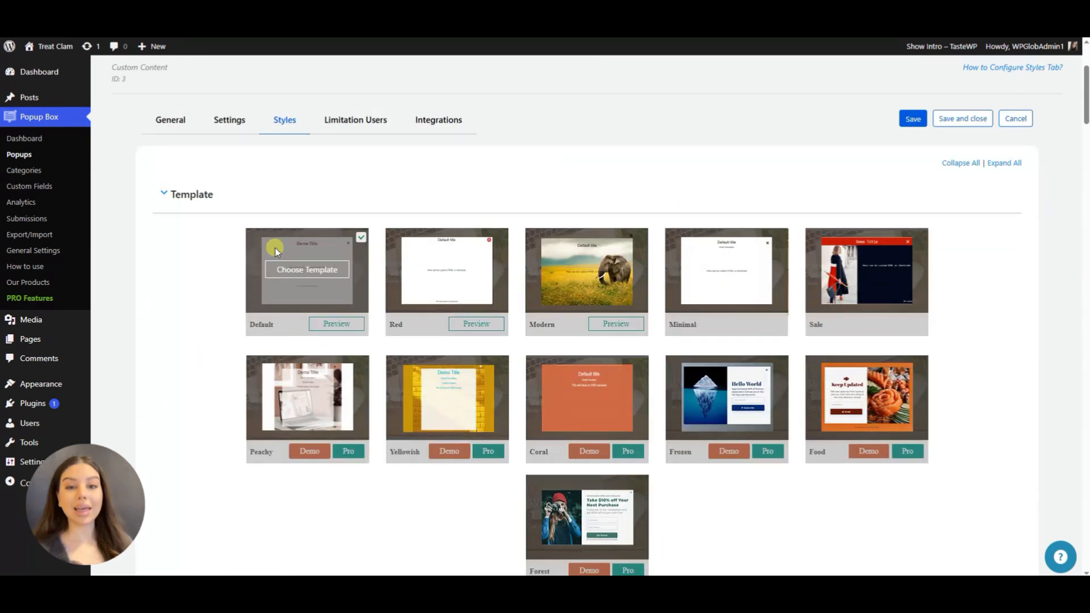
# Save the popup and test it with the Start Building Popups button on the published Sample Page.
pyautogui.click(914, 120)
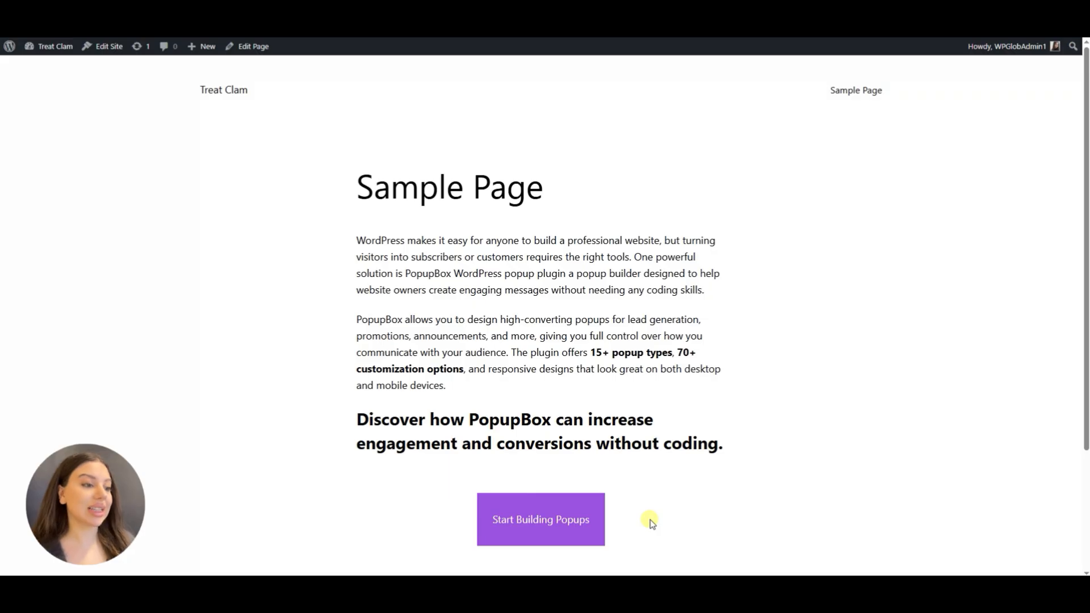
pyautogui.click(593, 520)
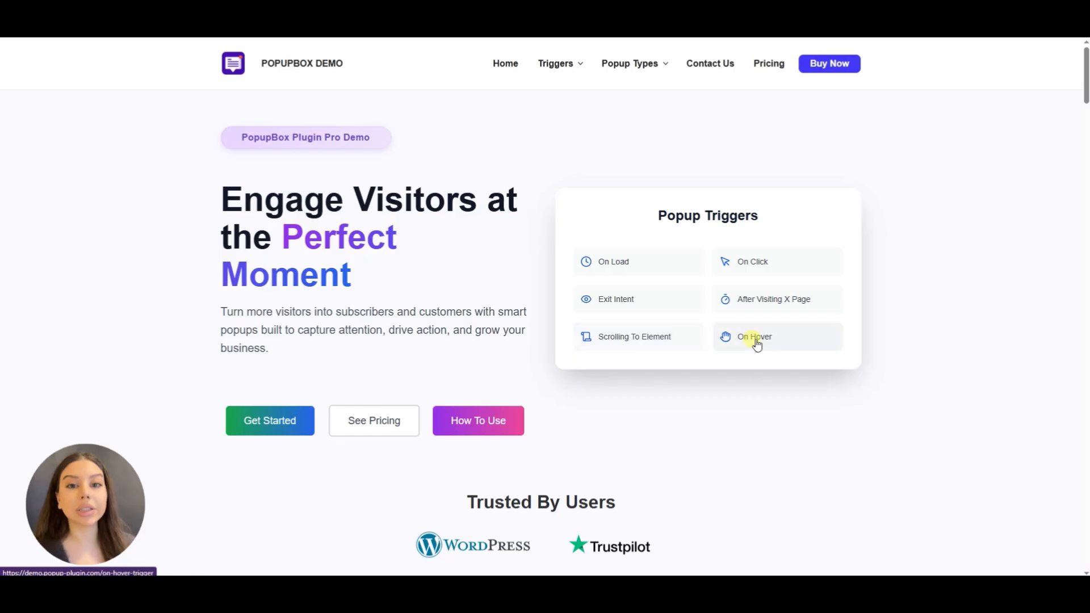
# Browse the available popup types on the PopupBox demo site.
pyautogui.scroll(-15, 1012, 233)
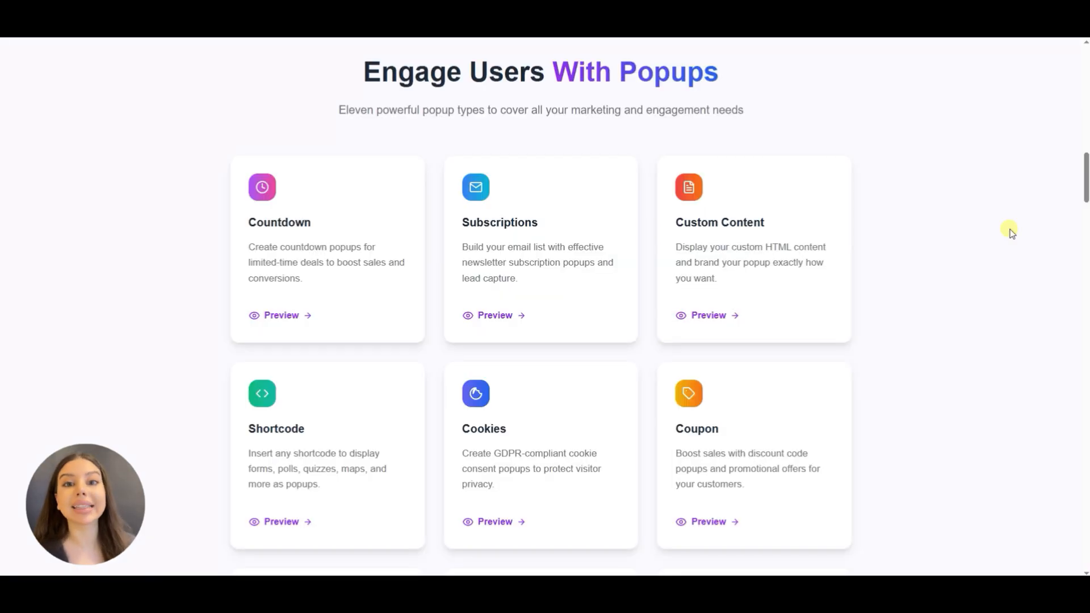
pyautogui.scroll(-1, 1011, 233)
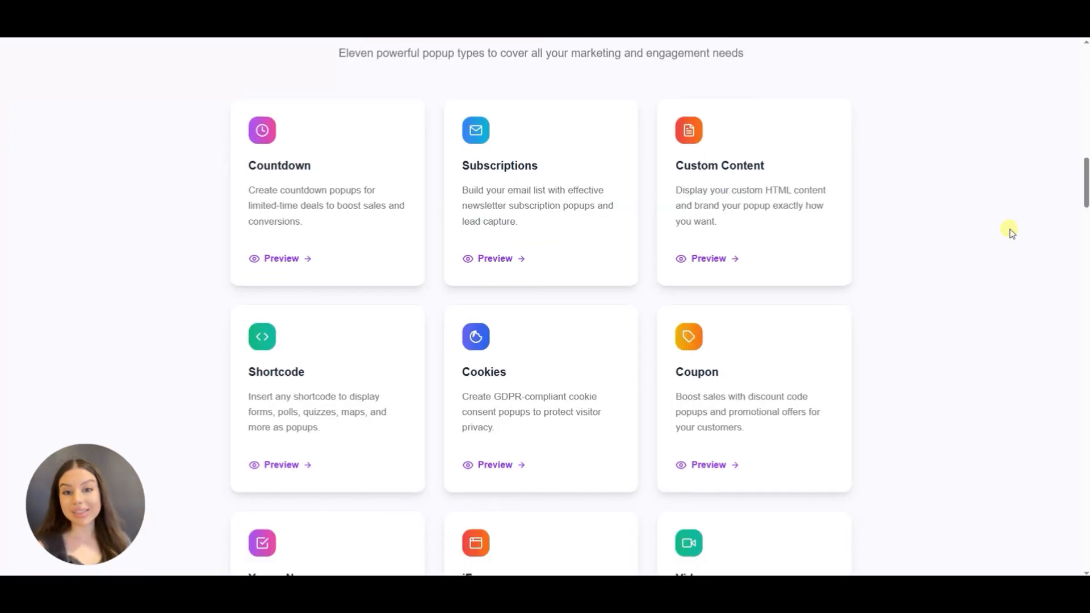
pyautogui.scroll(-3, 1011, 233)
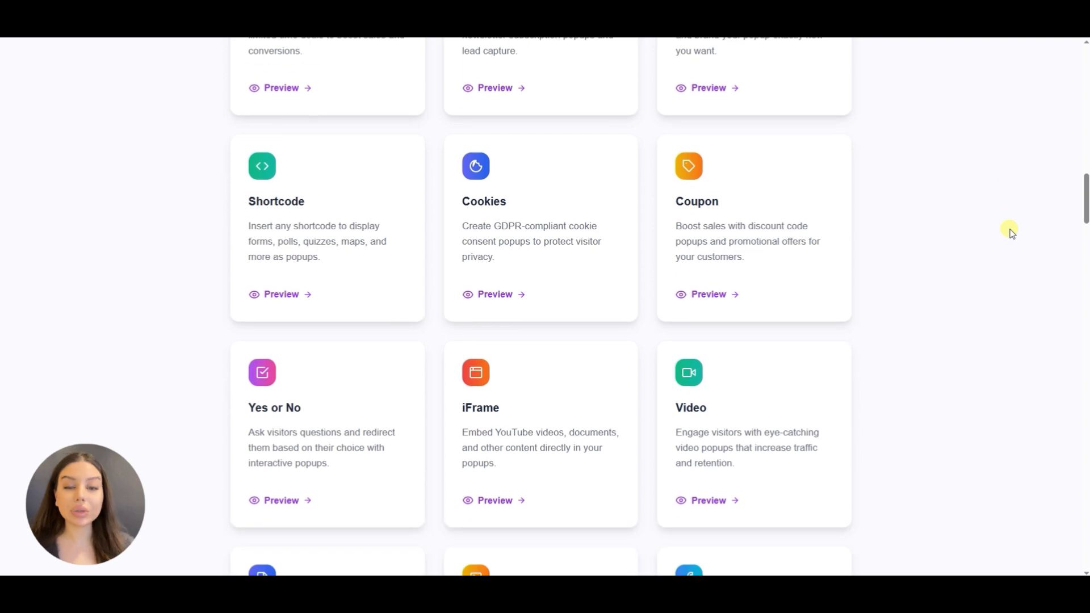
pyautogui.scroll(-1, 1011, 232)
pyautogui.scroll(-3, 1012, 230)
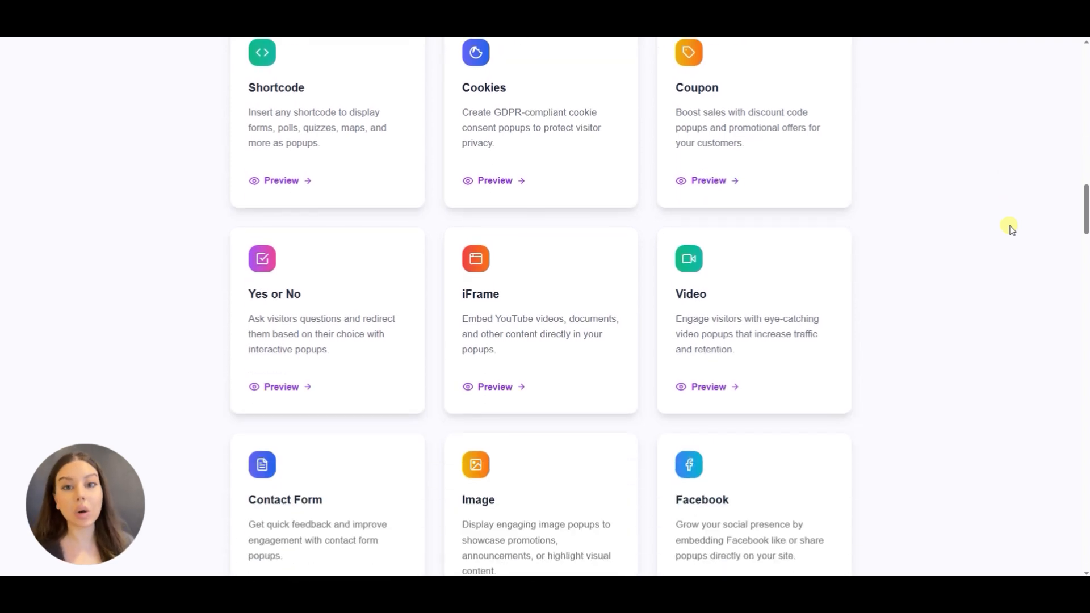
pyautogui.scroll(-1, 1011, 230)
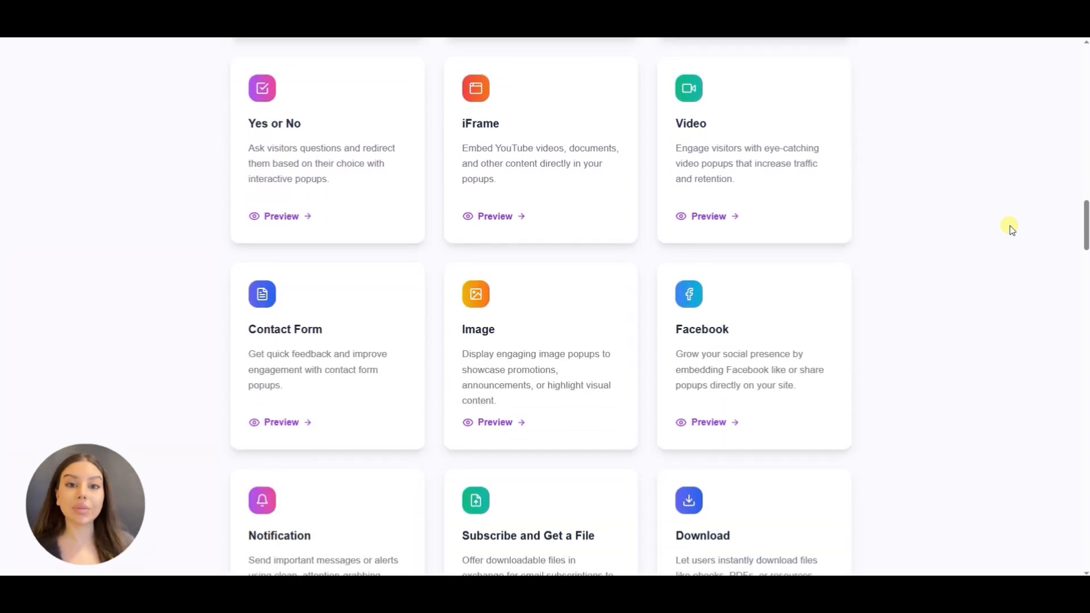
pyautogui.scroll(-4, 1011, 230)
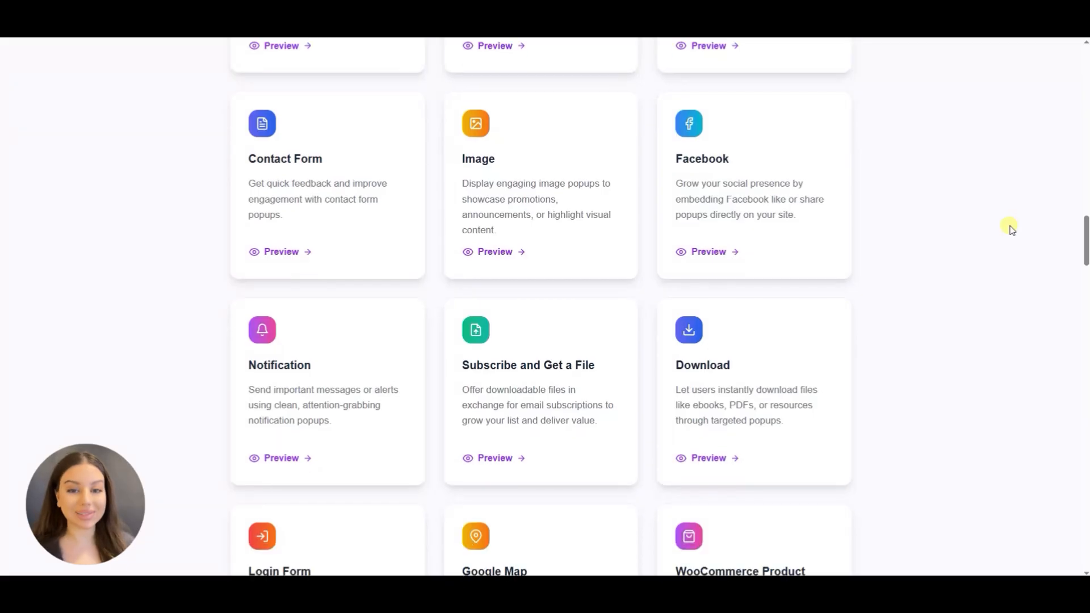